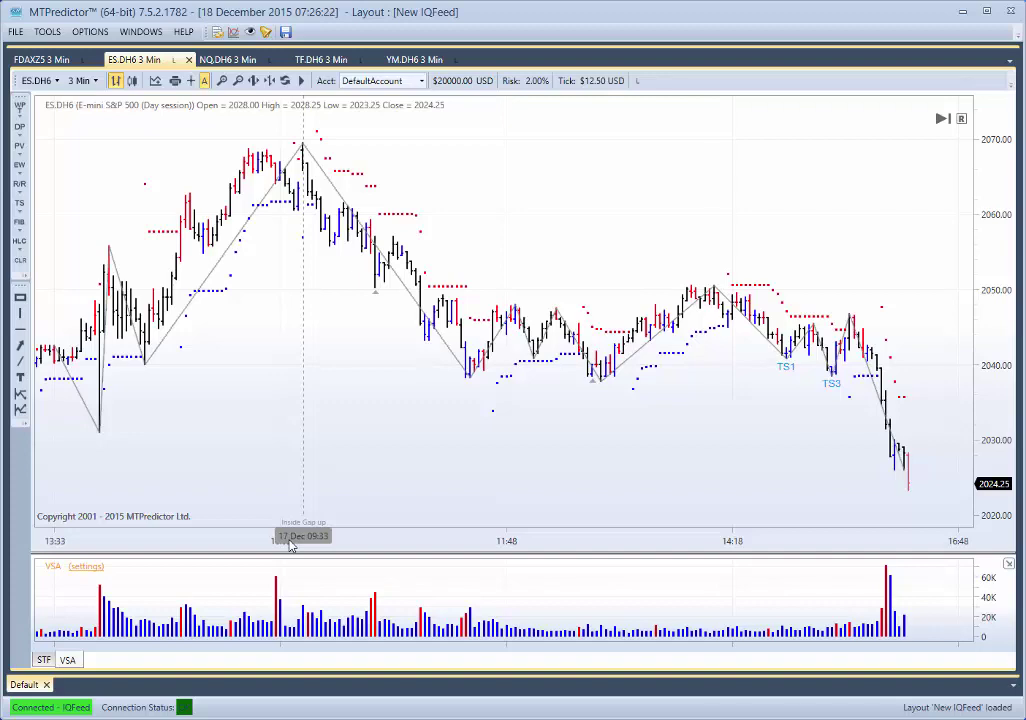
Change the ES.DH6 chart's bar interval to 15 Min.
drag(534, 451, 660, 453)
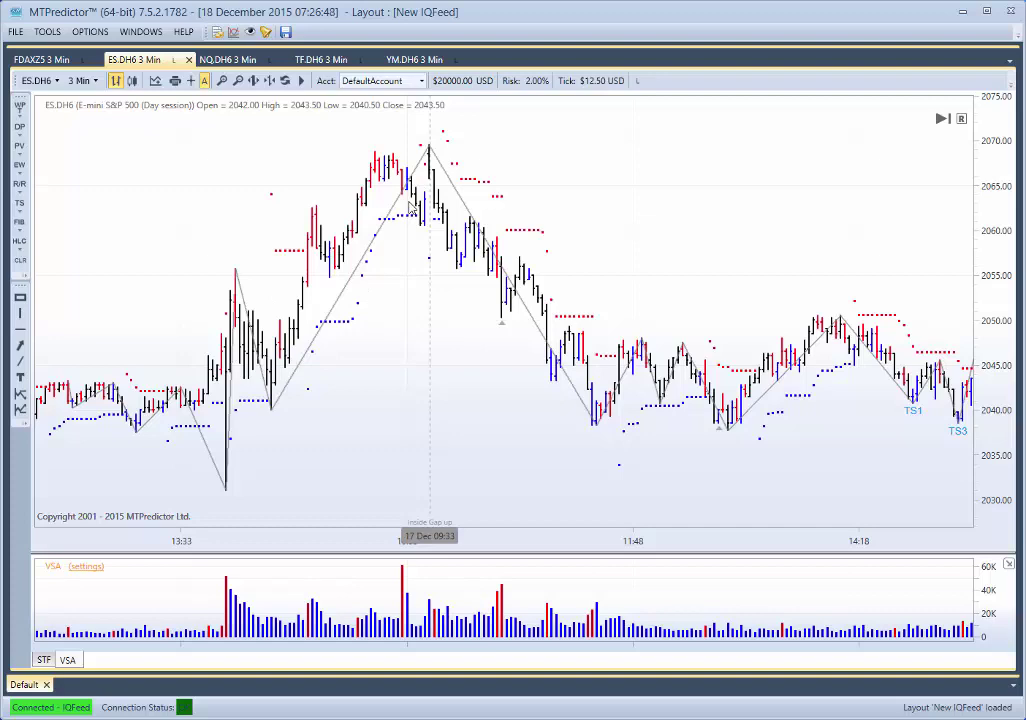
scroll(323, 435, down, 3)
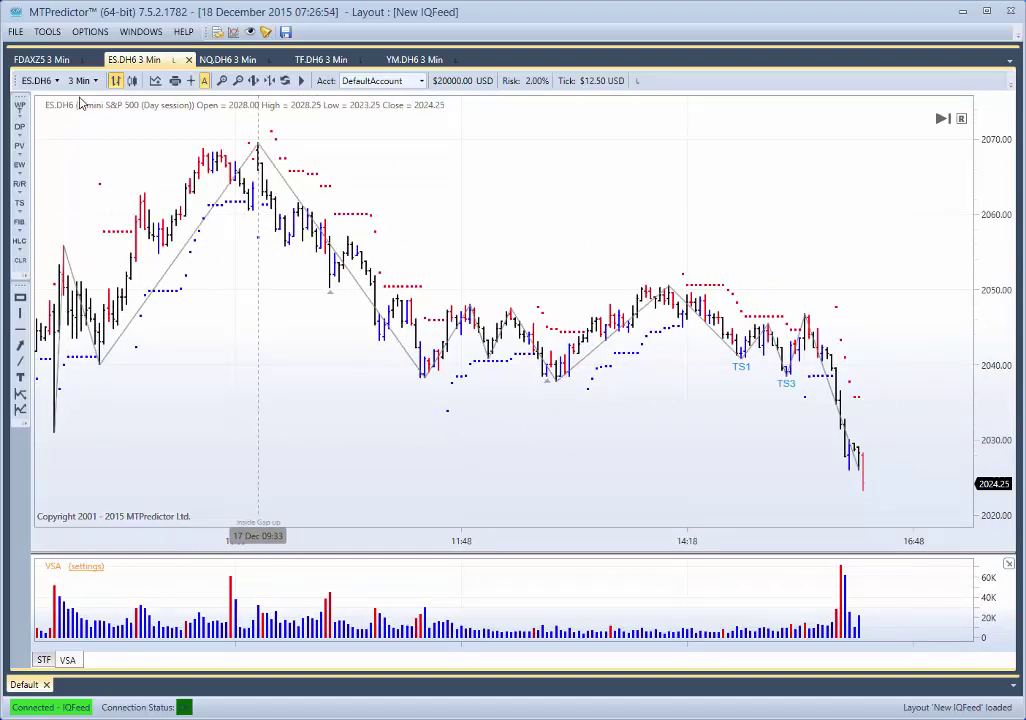
click(80, 80)
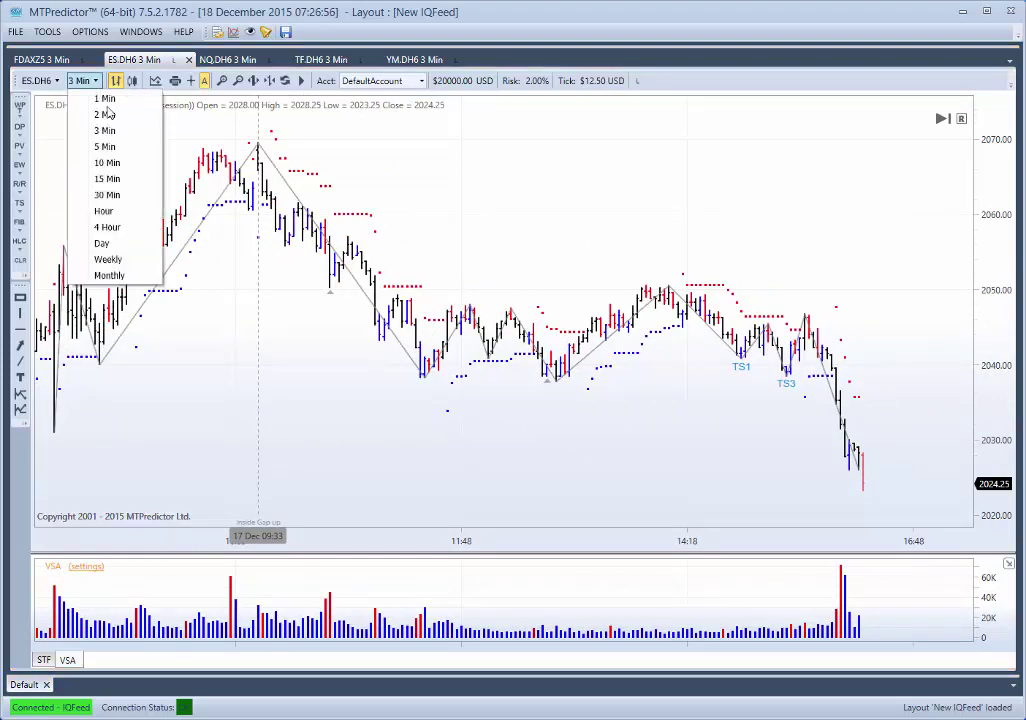
click(112, 179)
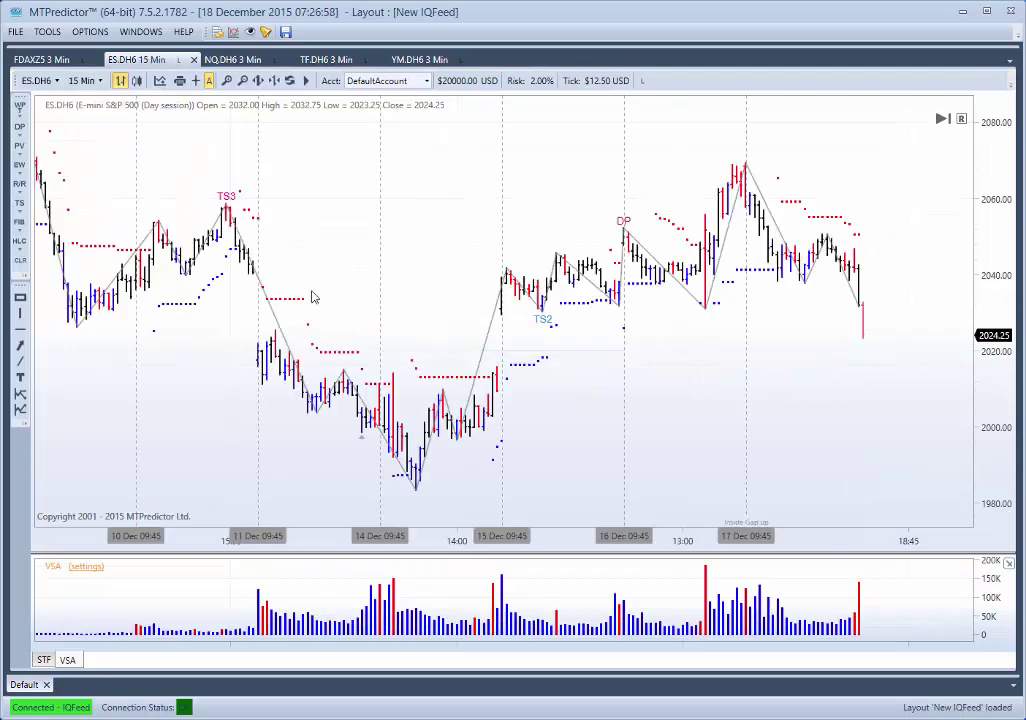
drag(340, 285, 382, 286)
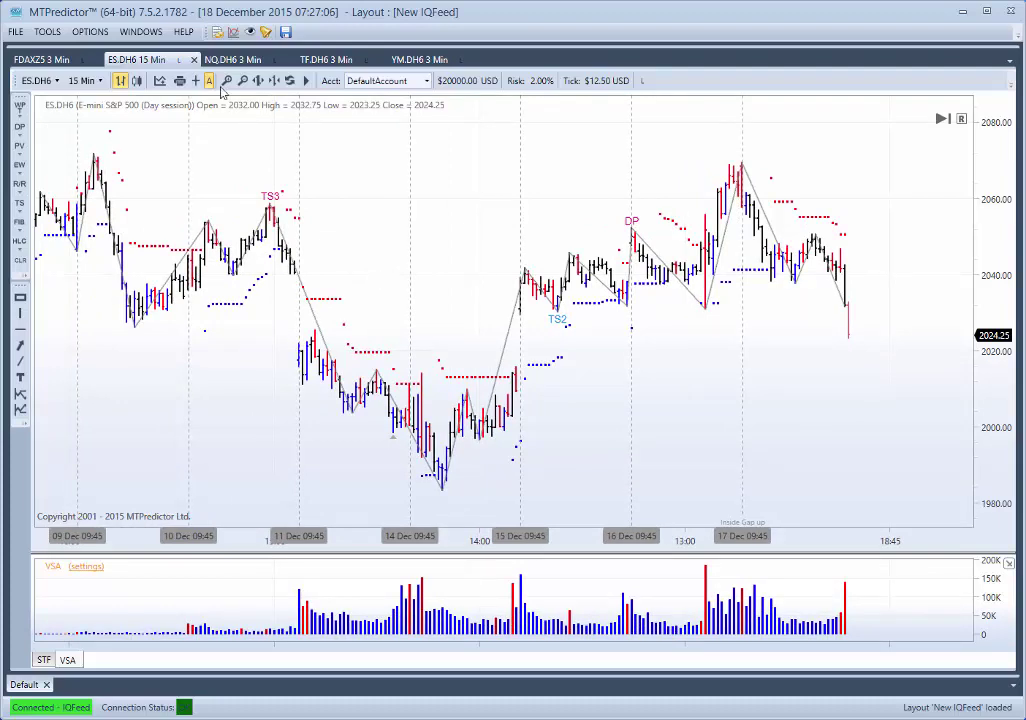
Enter replay mode on the ES.DH6 chart and rewind it to the bar shortly after the 16 Dec afternoon volume spike.
click(305, 82)
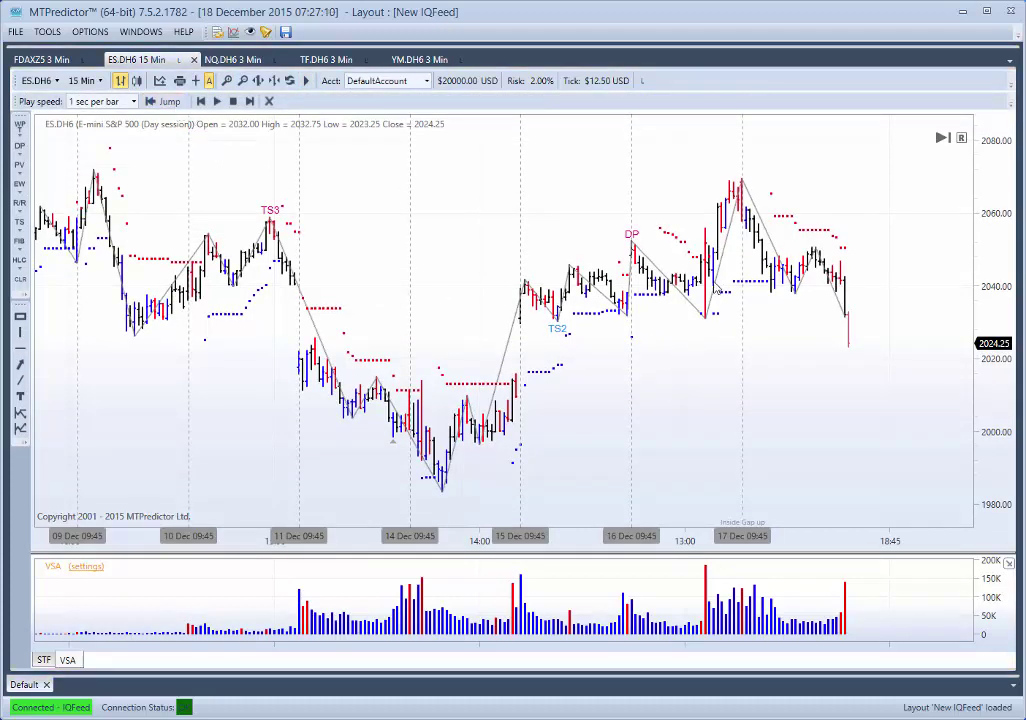
click(715, 471)
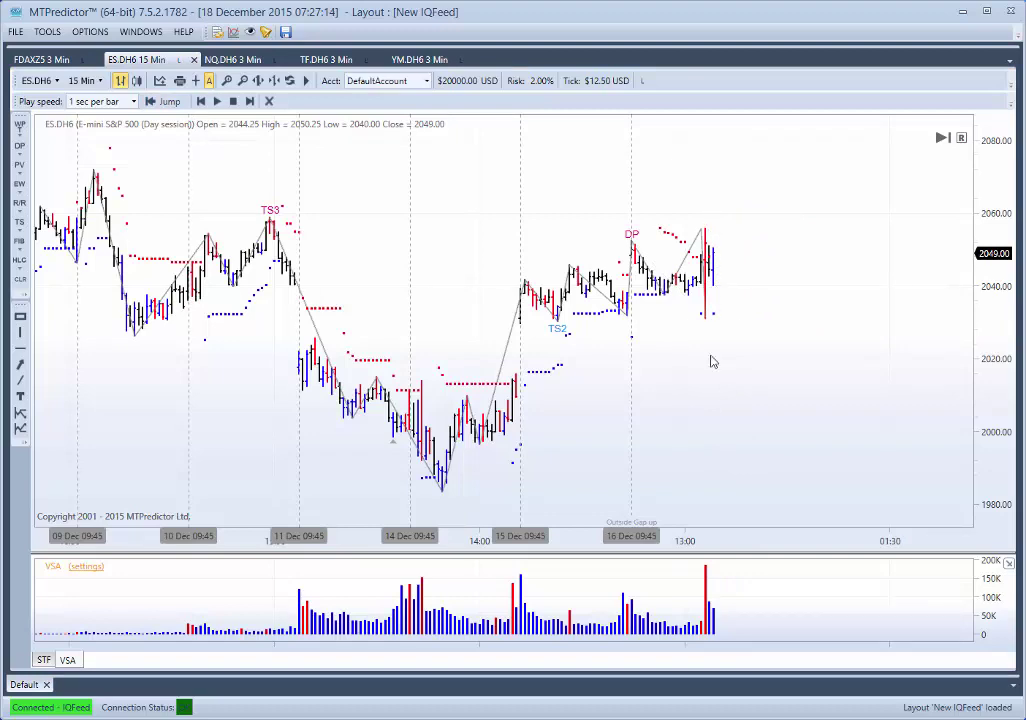
scroll(799, 433, up, 1)
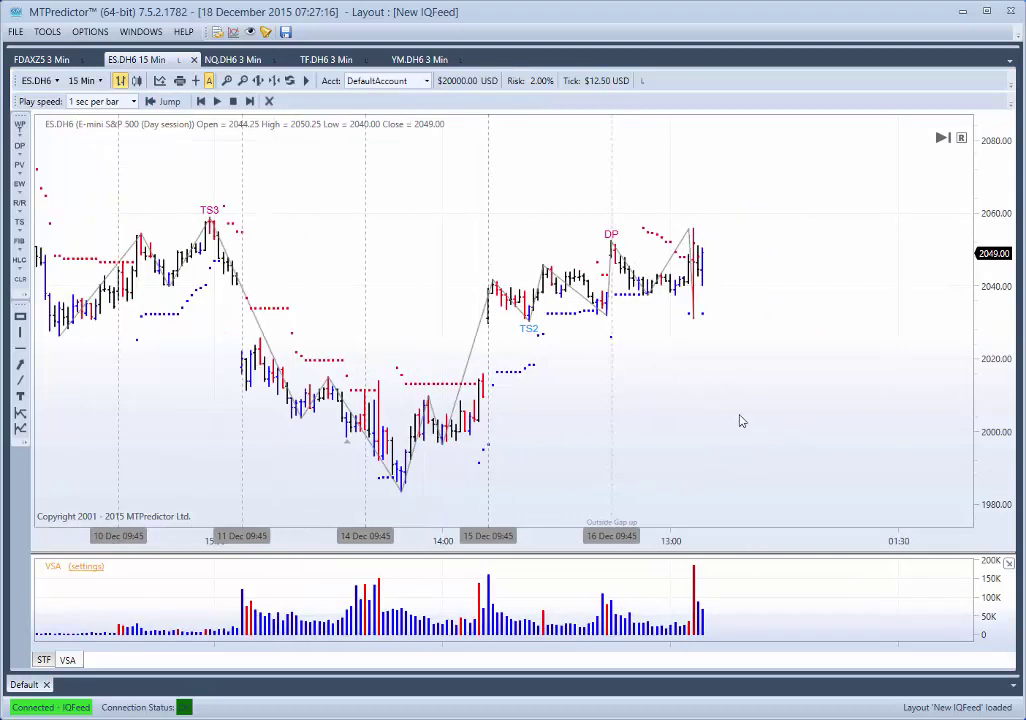
scroll(781, 382, down, 3)
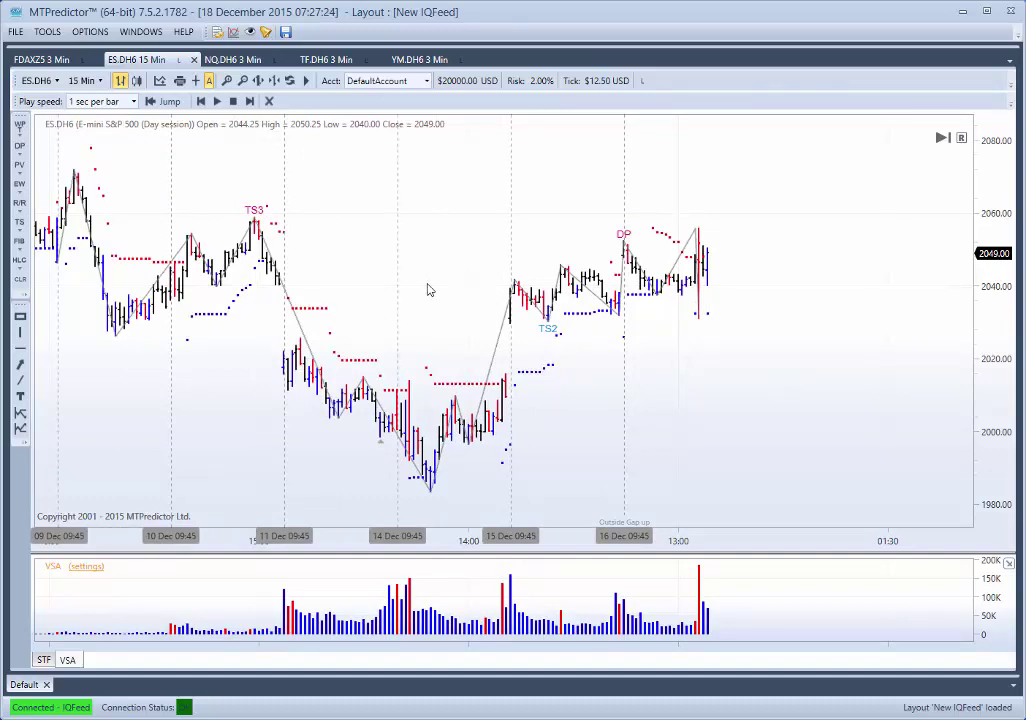
Add a Decision Point zone from the TS3 high before the 11 Dec session and move it over the most recent replay bars.
drag(426, 289, 460, 291)
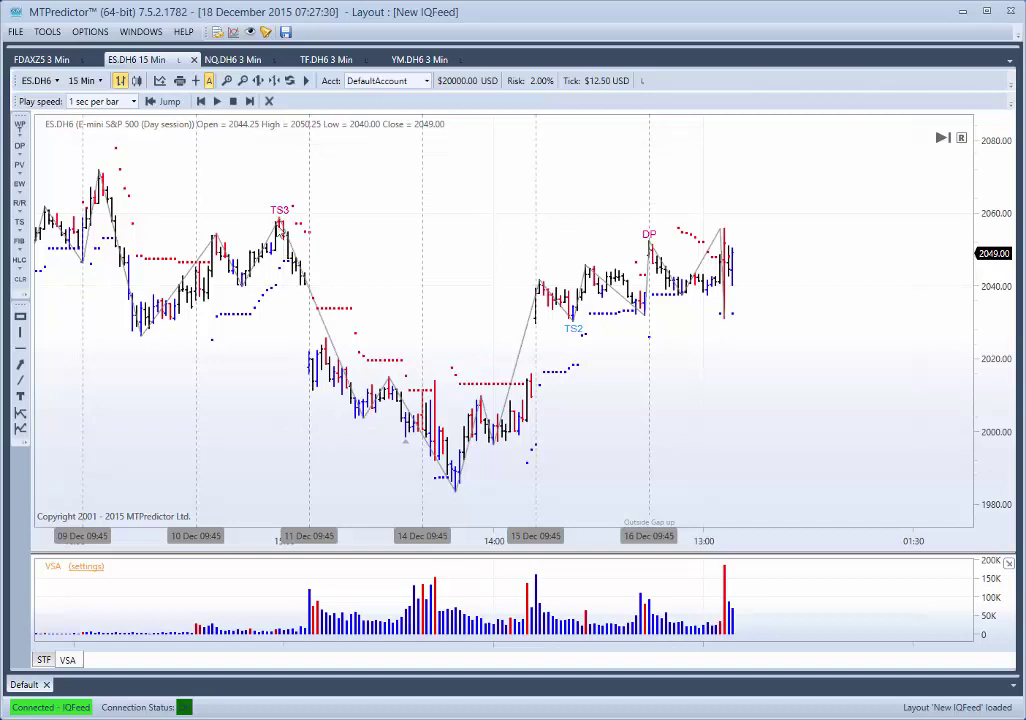
right_click(282, 229)
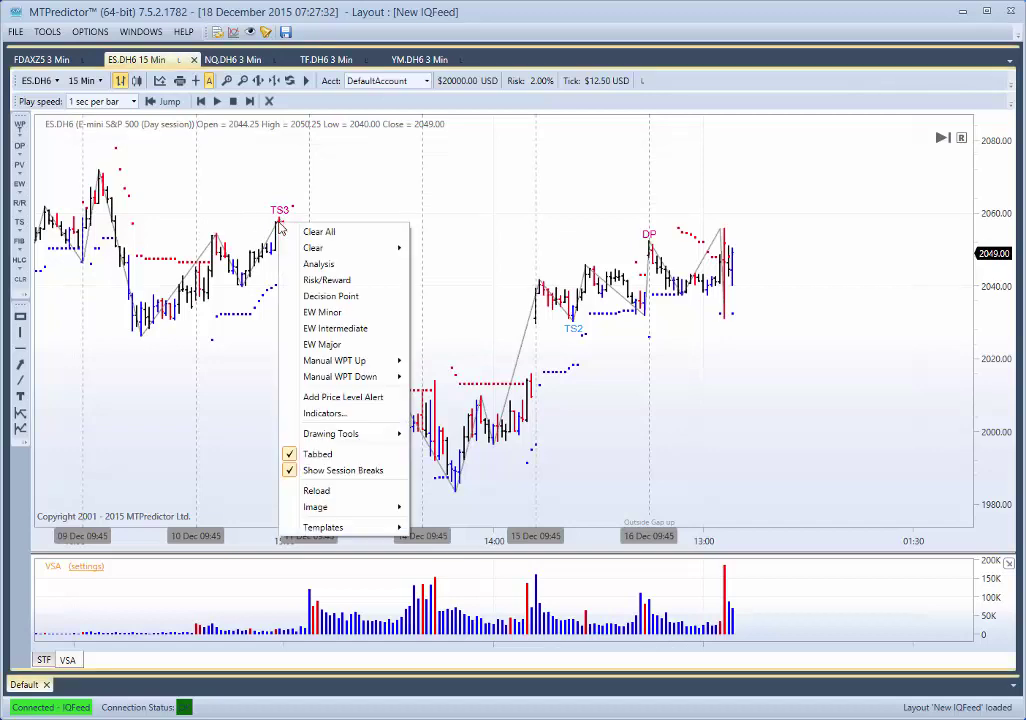
click(337, 295)
drag(469, 175, 555, 183)
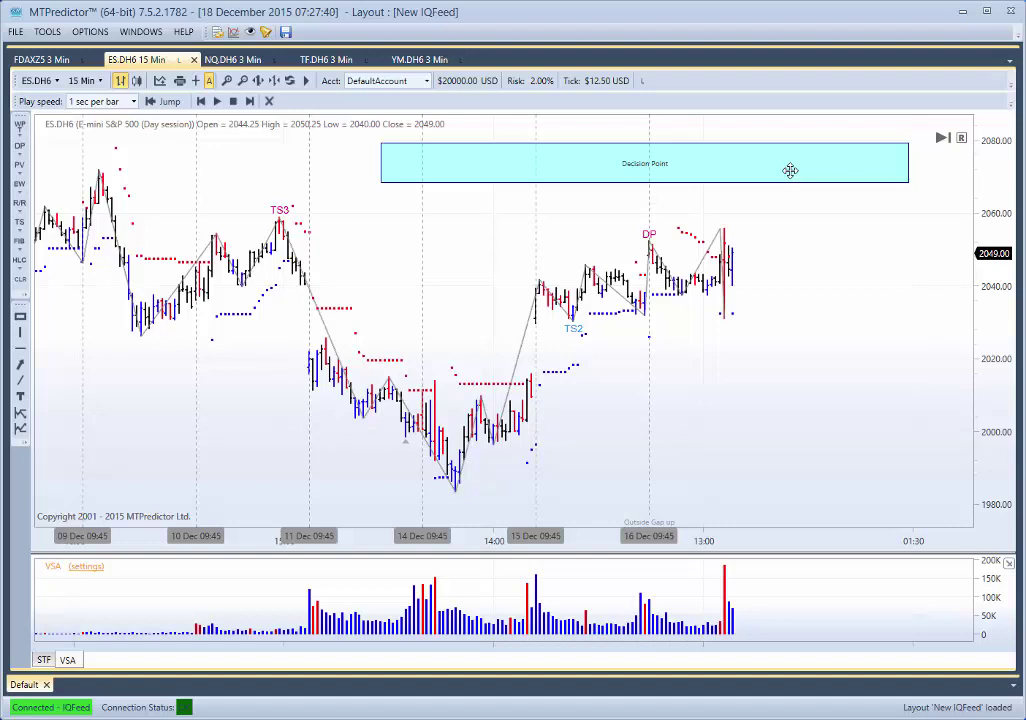
Close replay mode and shift the upper Decision Point zone slightly to a later time, above the 17 Dec high.
click(268, 102)
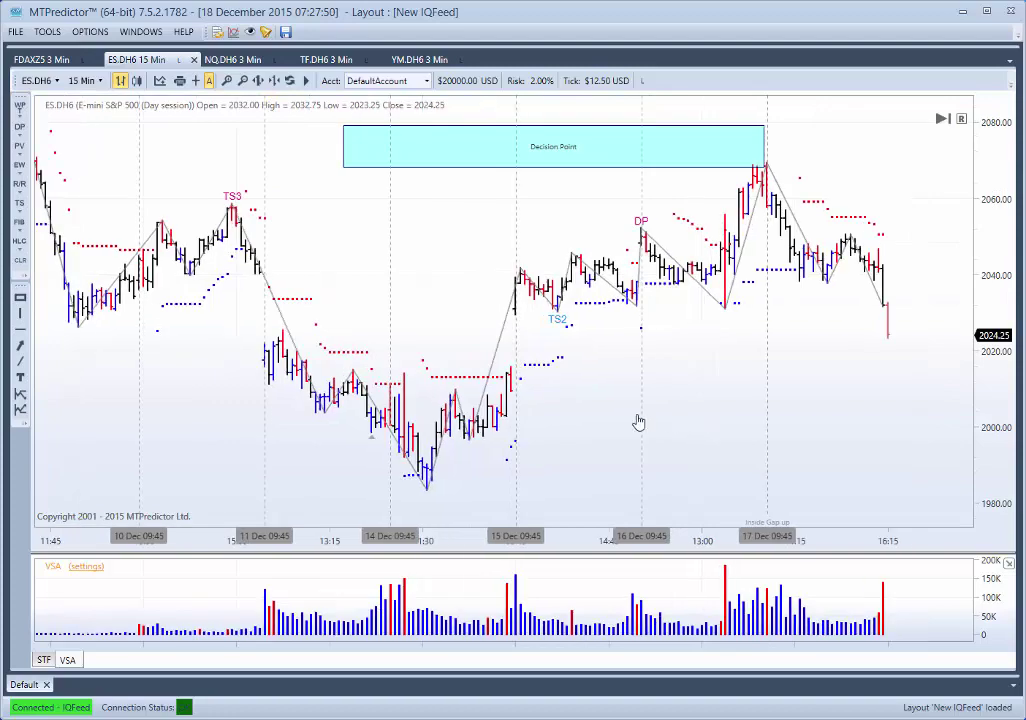
drag(492, 131, 568, 131)
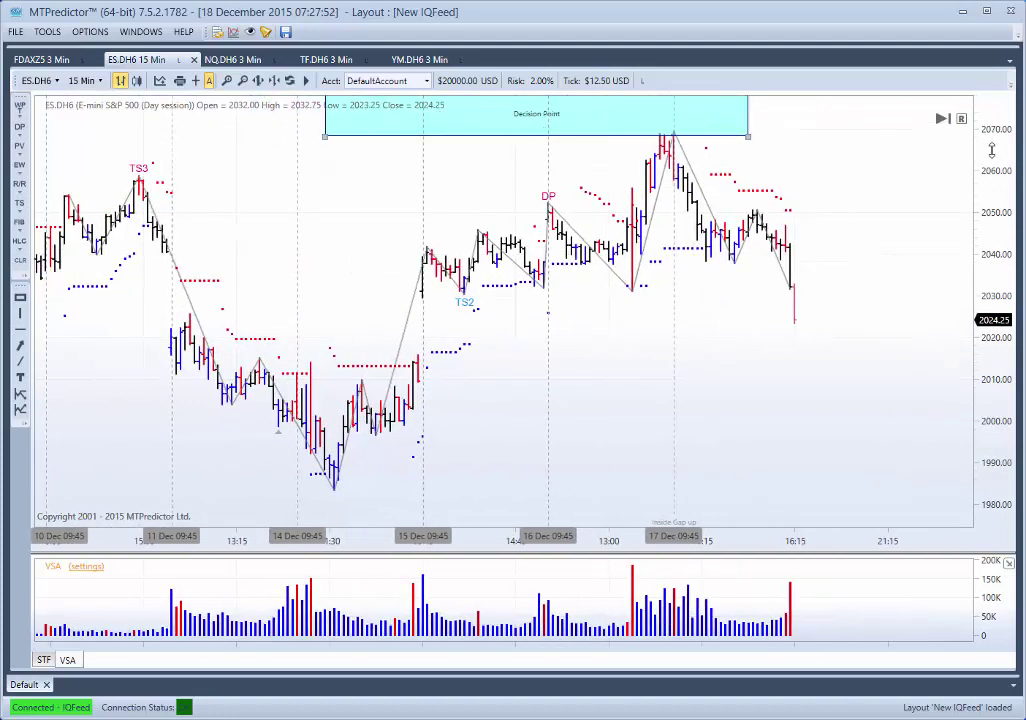
drag(991, 149, 991, 170)
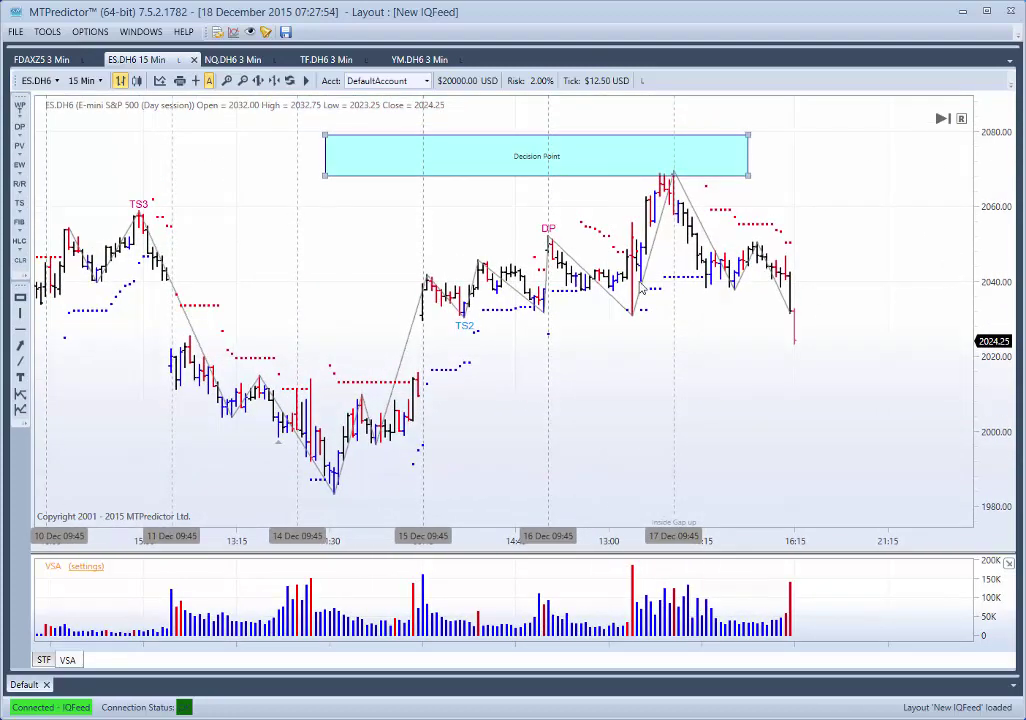
click(637, 387)
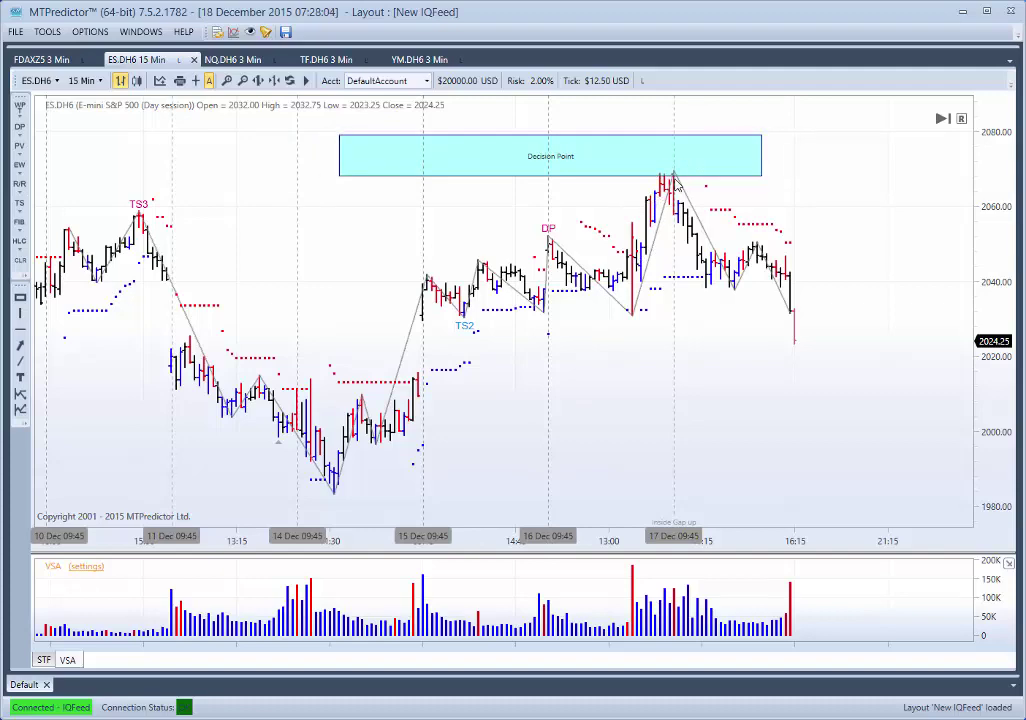
drag(689, 371, 579, 385)
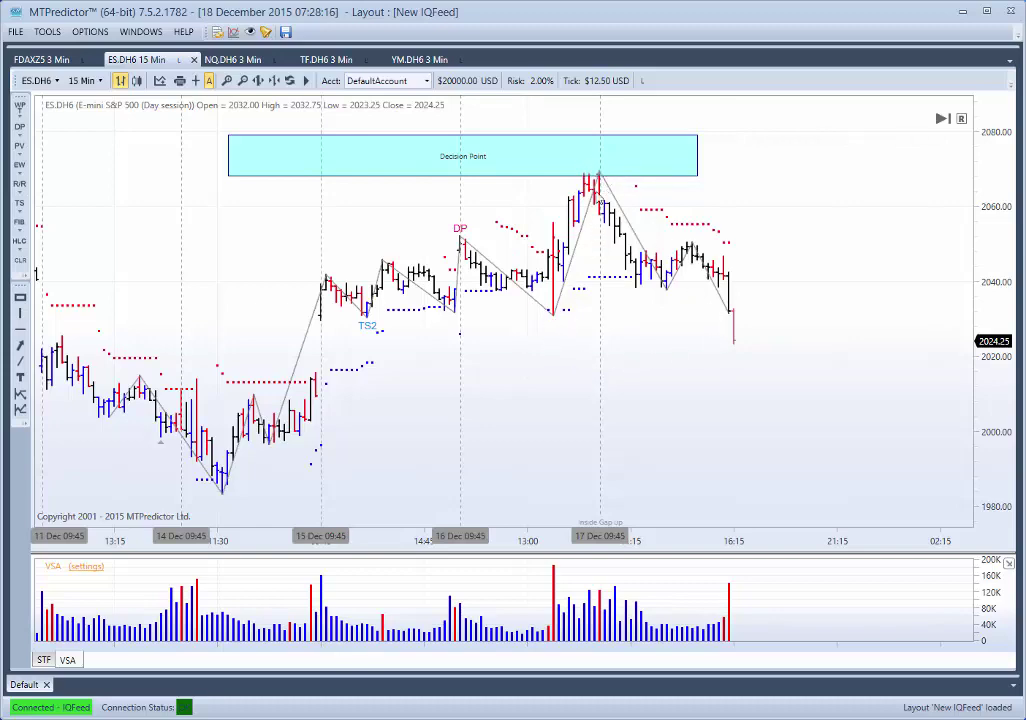
Add a Decision Point zone from the 16 Dec afternoon swing low and move it across to the latest bar.
right_click(557, 325)
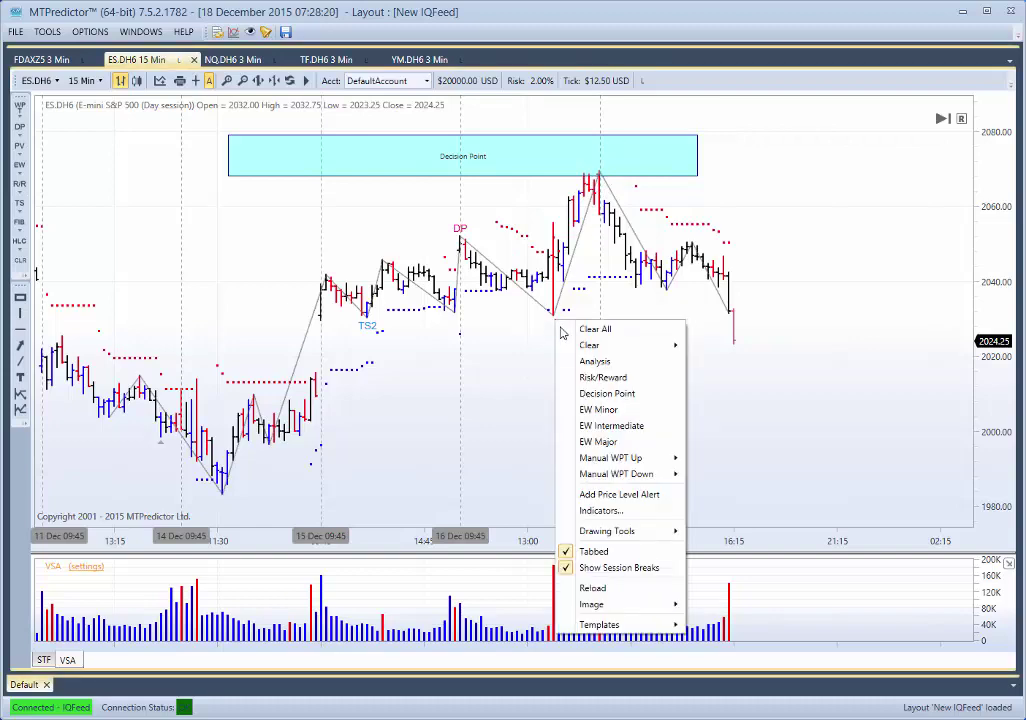
click(591, 395)
drag(632, 350, 708, 345)
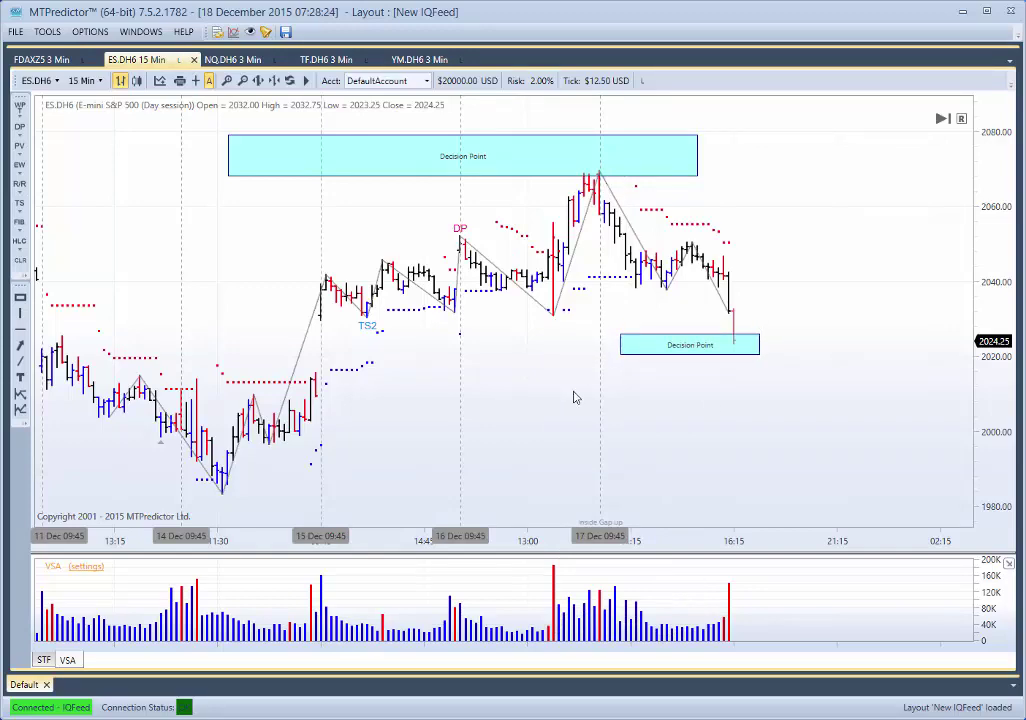
Return the ES.DH6 chart to the 3 Min interval.
scroll(573, 393, down, 1)
mouse_move(595, 178)
mouse_down()
mouse_move(577, 170)
mouse_move(586, 174)
mouse_up()
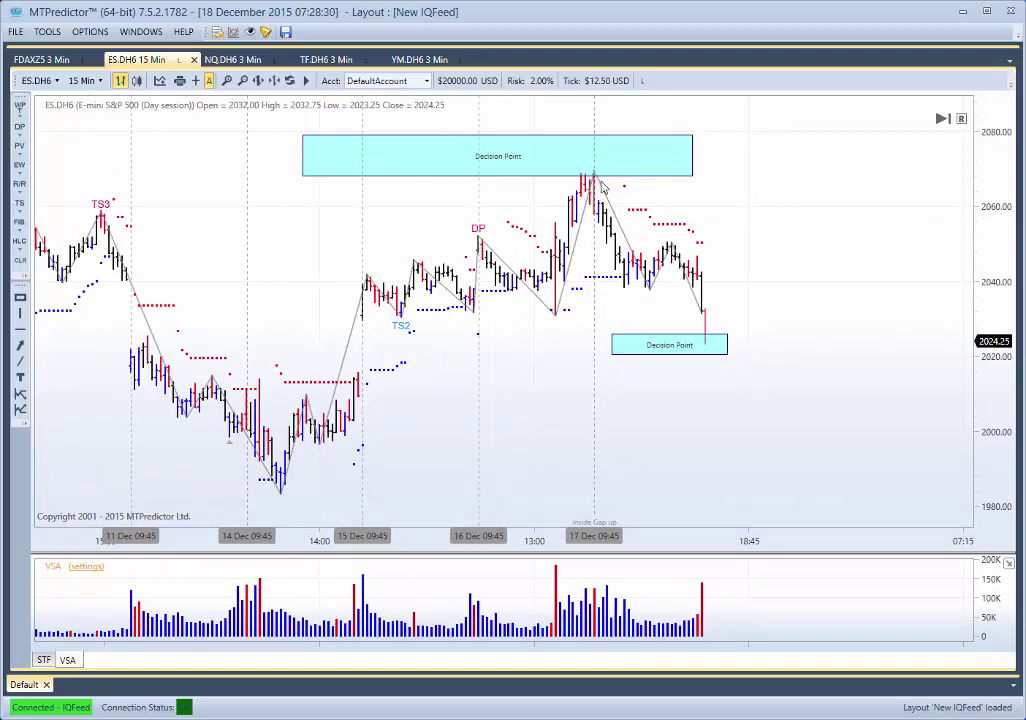
click(84, 80)
click(110, 131)
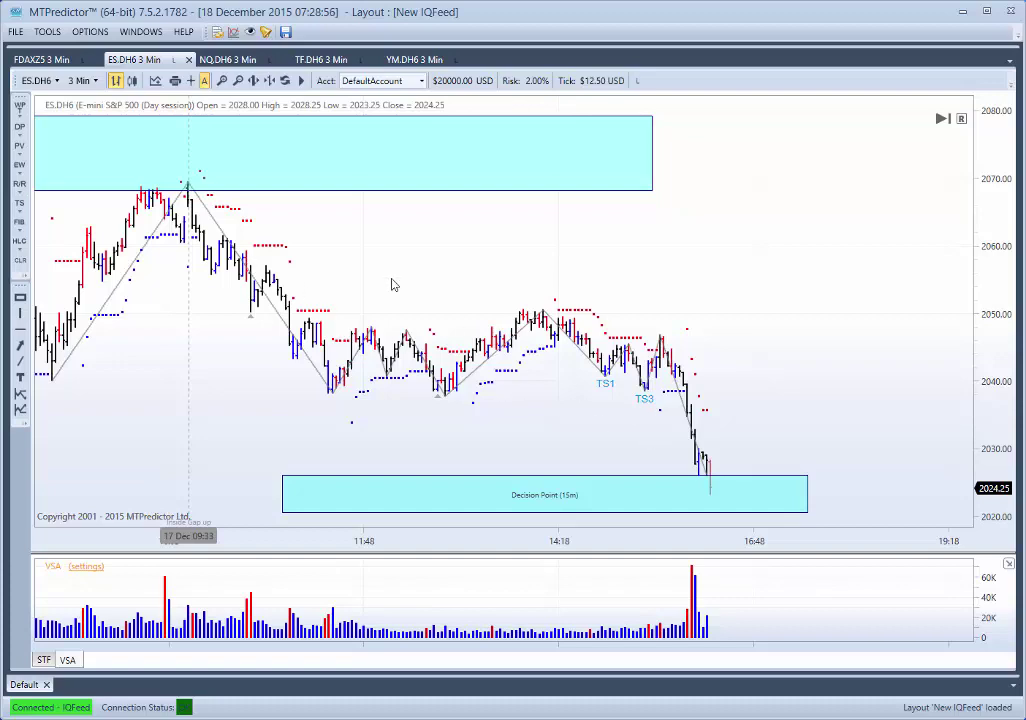
Switch to the YM.DH6 chart and set its bar interval to 15 Min.
click(408, 60)
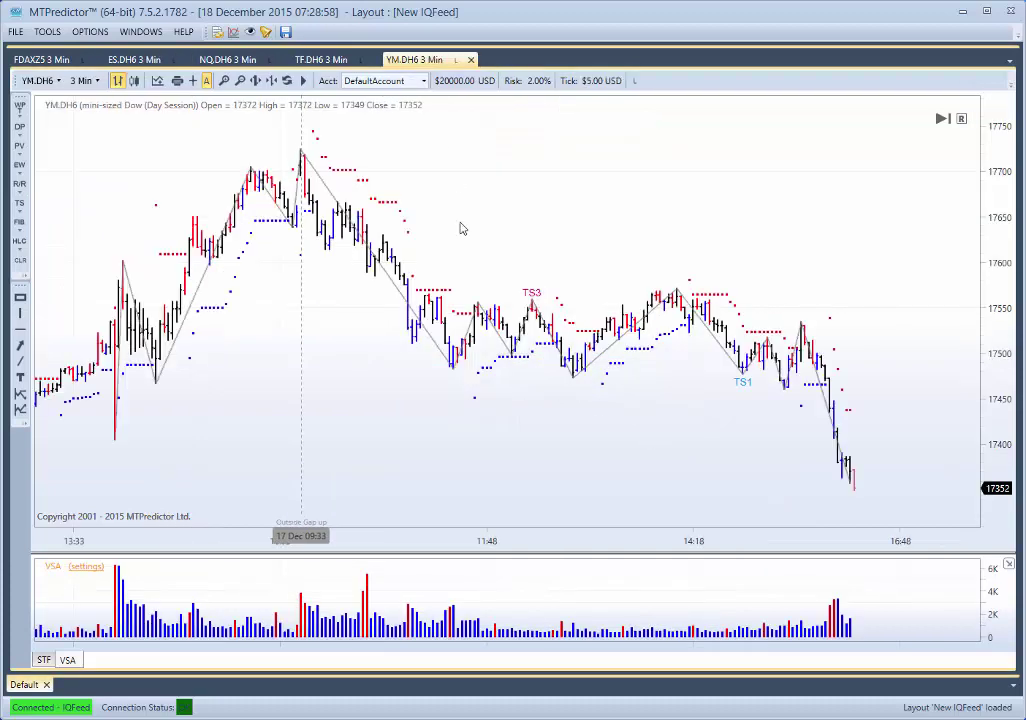
click(82, 80)
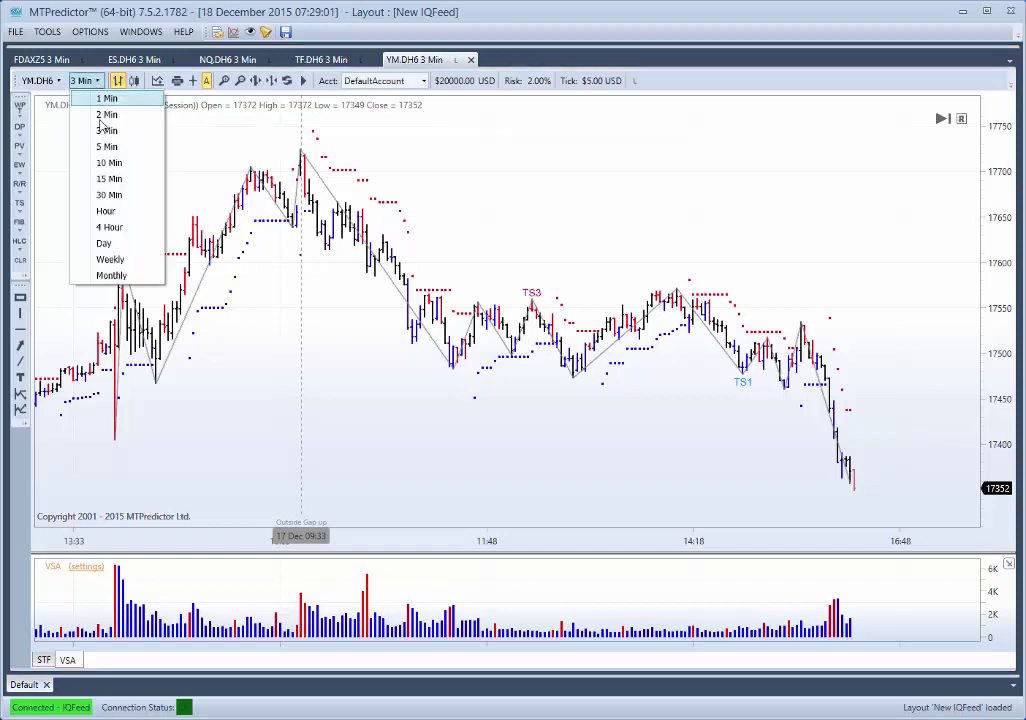
click(113, 180)
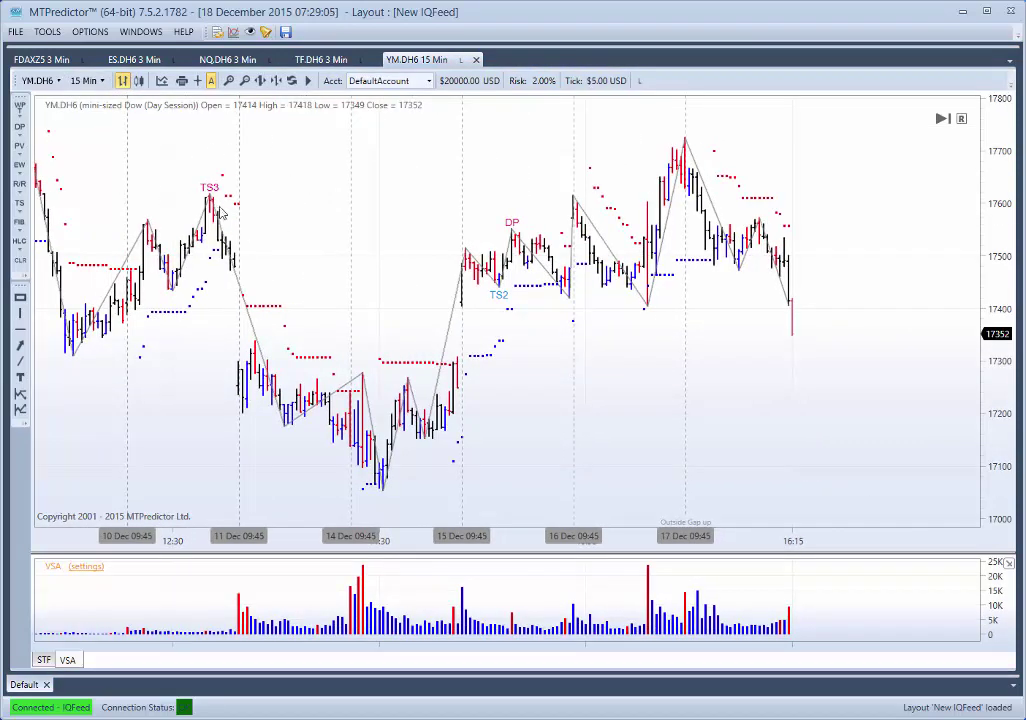
Add a Decision Point zone from the YM.DH6 chart's TS3 high and move it toward the 17 Dec high.
right_click(211, 203)
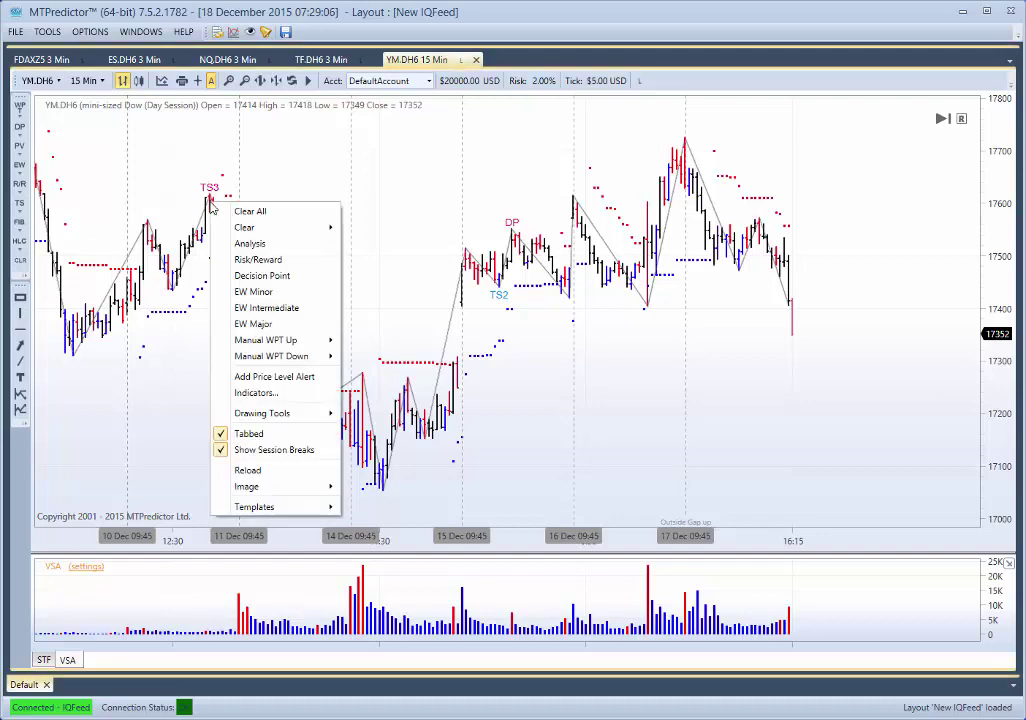
click(258, 274)
drag(453, 153, 490, 153)
scroll(610, 377, up, 1)
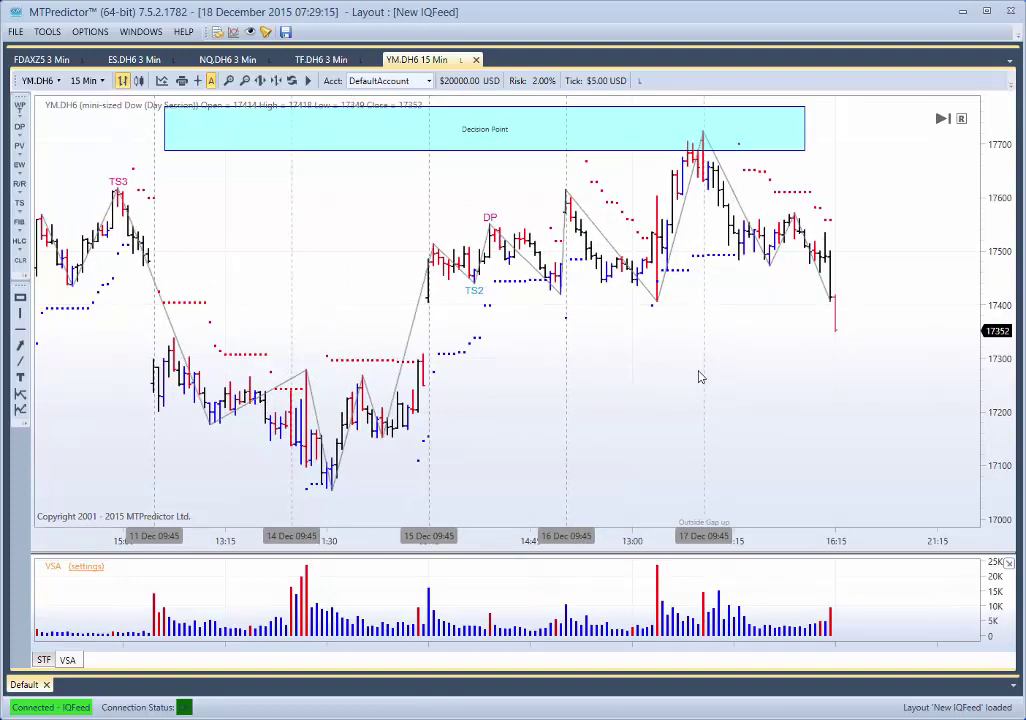
Add a Decision Point zone from YM.DH6's 16 Dec swing low, move it to the latest bar, and return the chart to 3 Min.
right_click(656, 302)
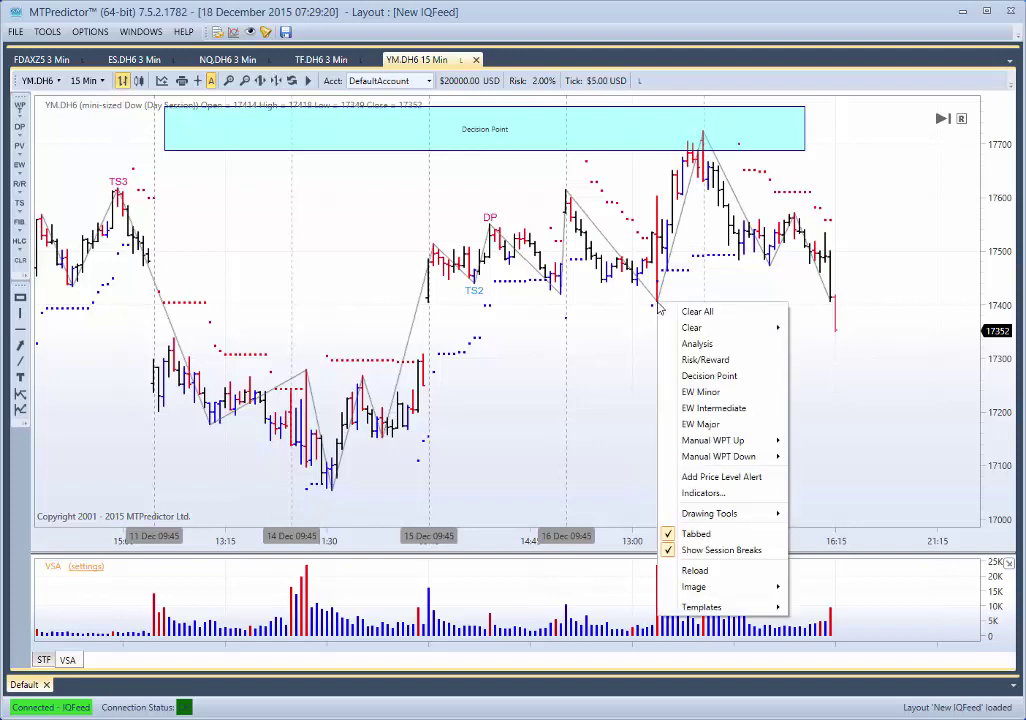
click(704, 375)
drag(763, 337, 840, 337)
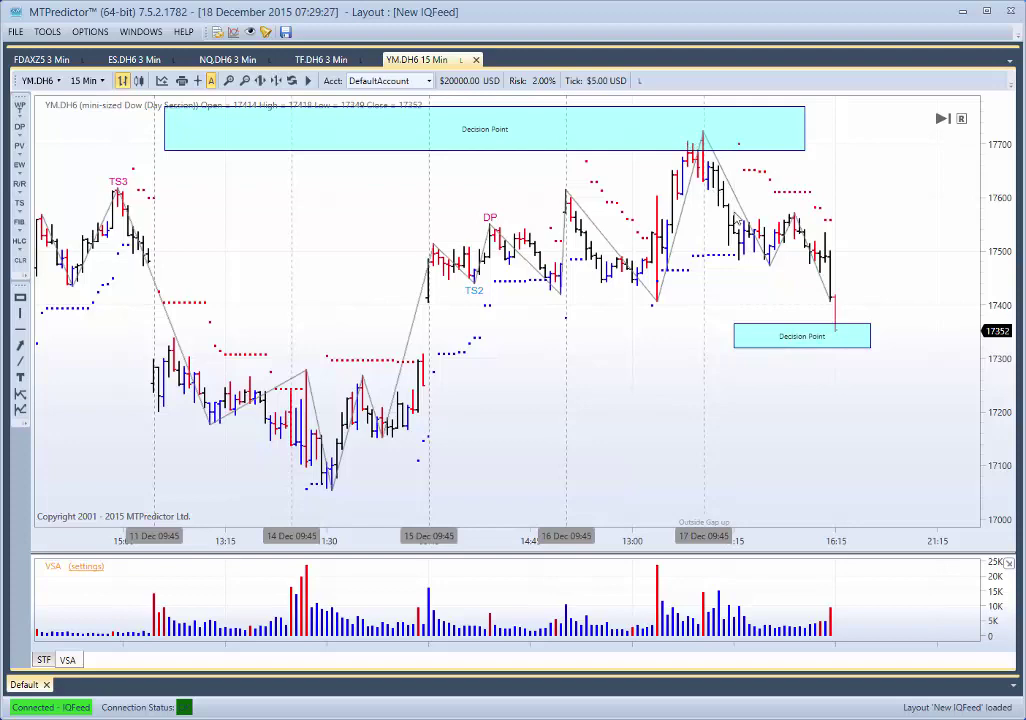
click(86, 80)
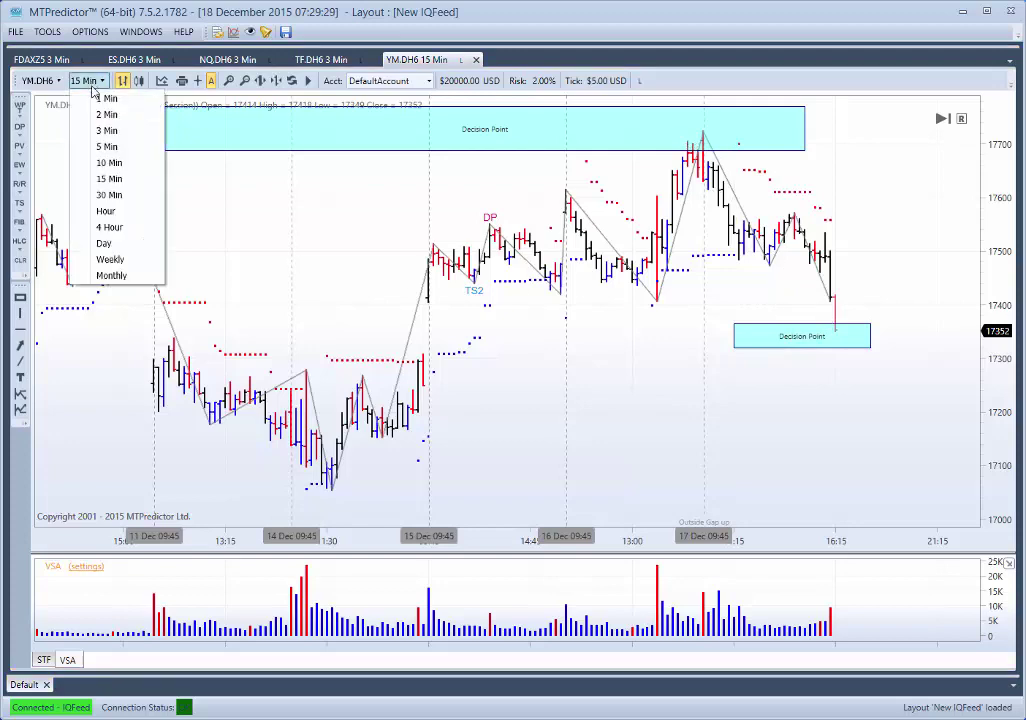
click(108, 131)
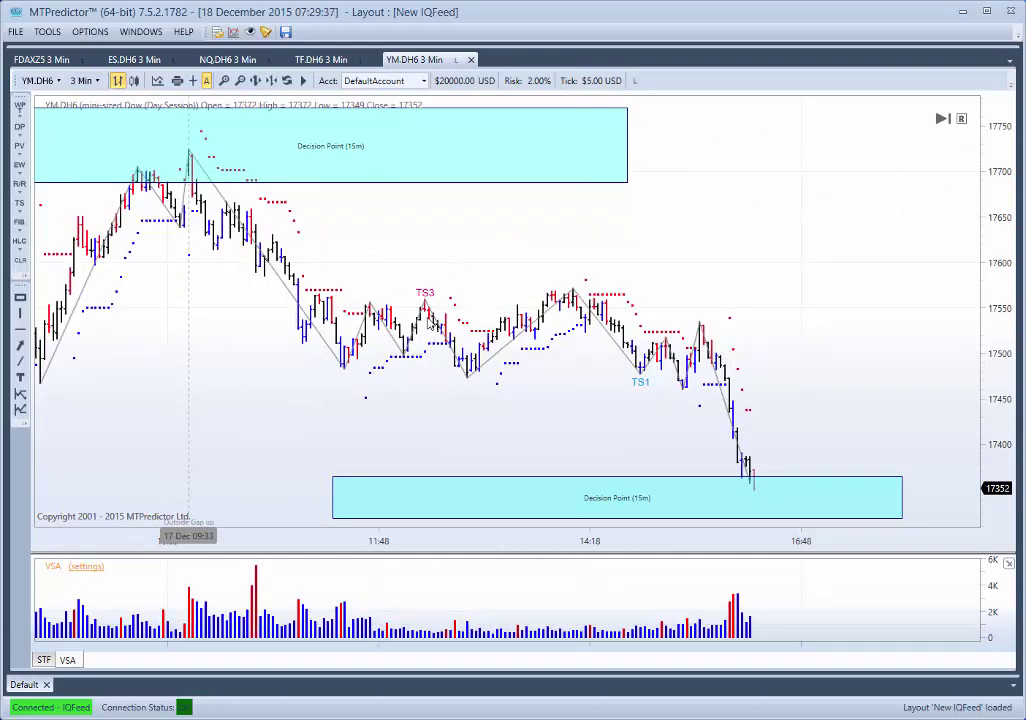
Run Analysis on the TS3 bar of the YM.DH6 chart and move the Minimum Wave C target zone over the latest decline.
right_click(430, 318)
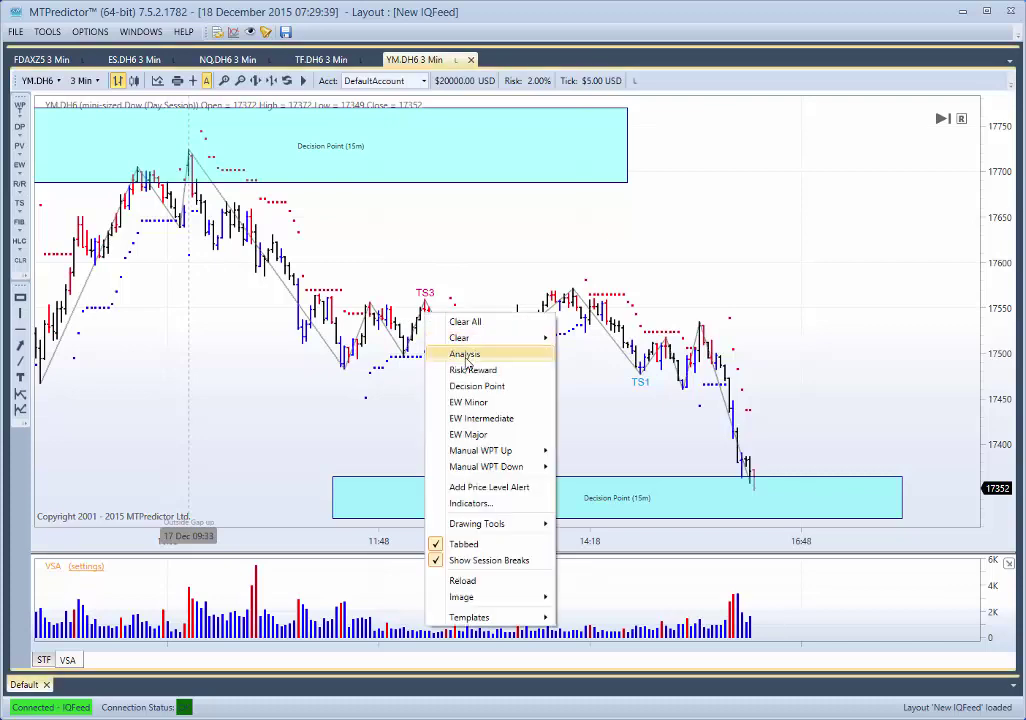
click(463, 352)
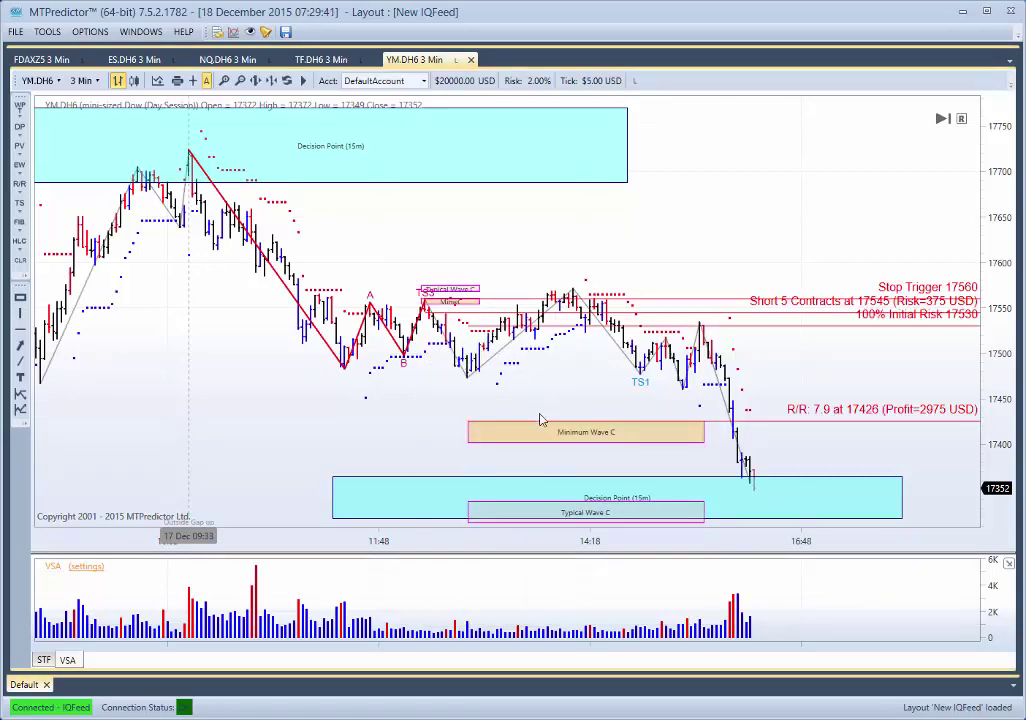
drag(644, 431, 688, 447)
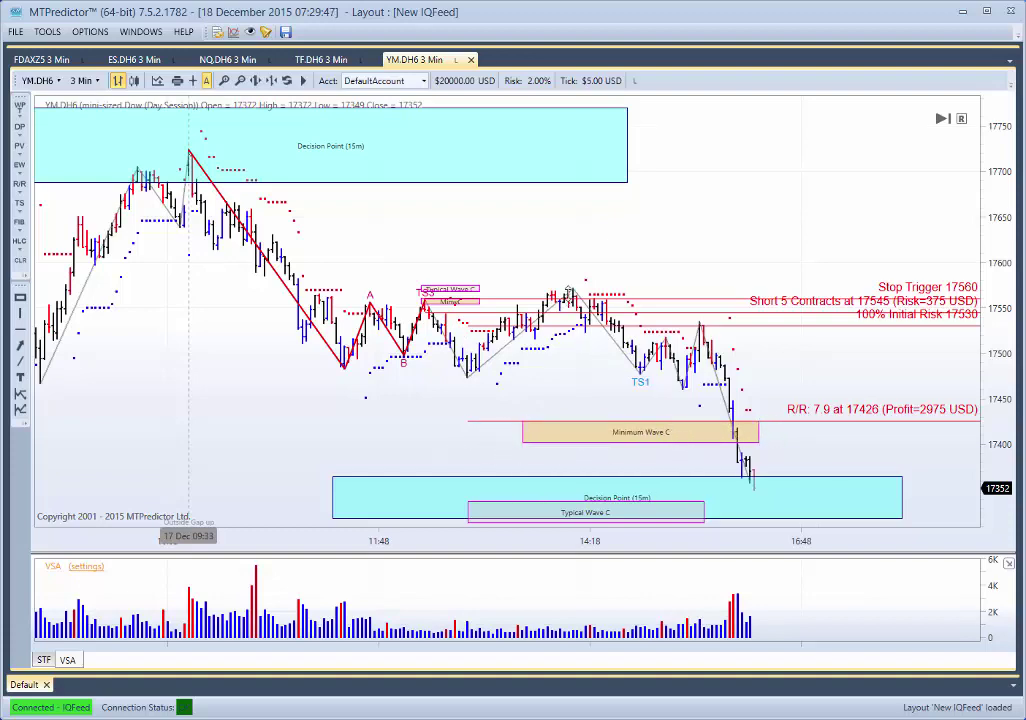
Add a Decision Point zone from YM.DH6's wave B low and move the risk/reward target to its upper edge at 17491.
scroll(583, 297, down, 1)
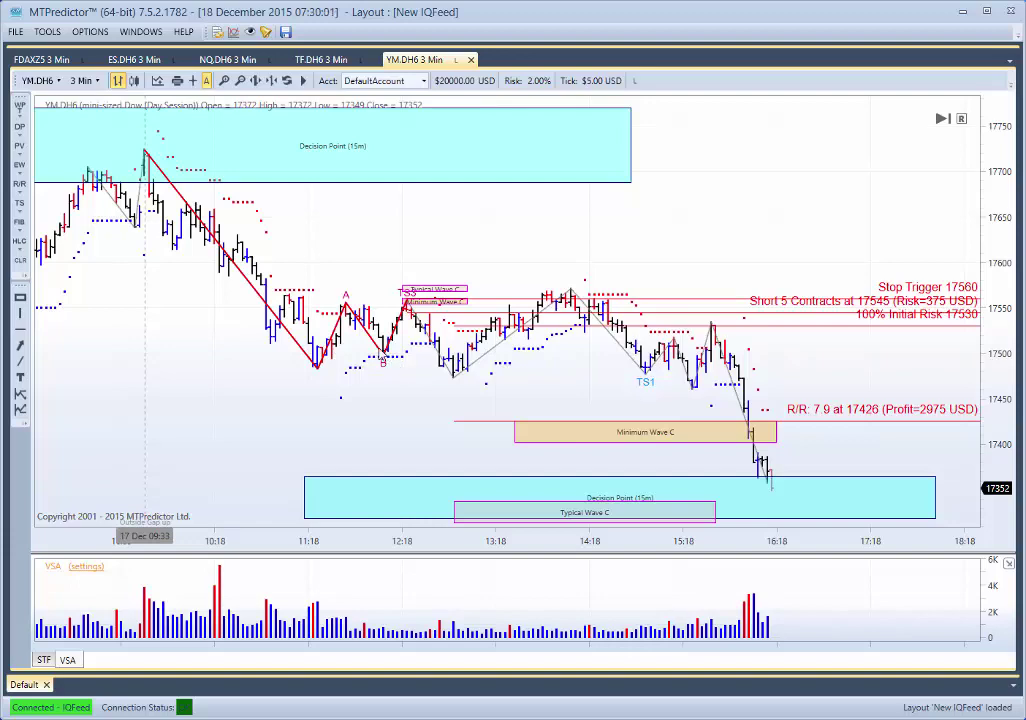
right_click(398, 335)
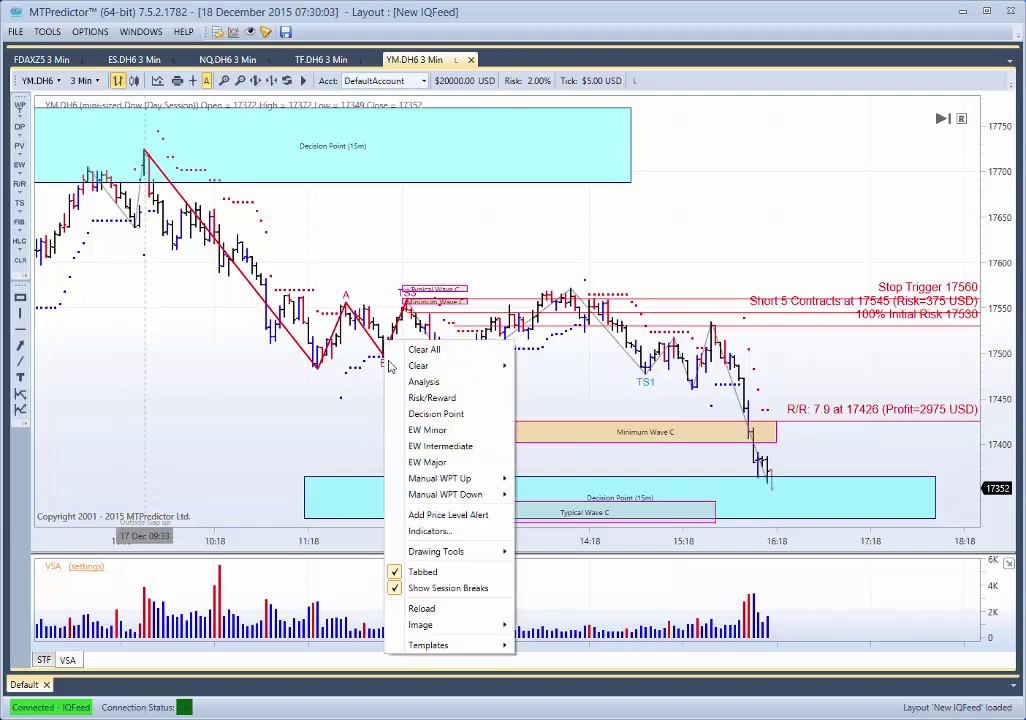
click(422, 397)
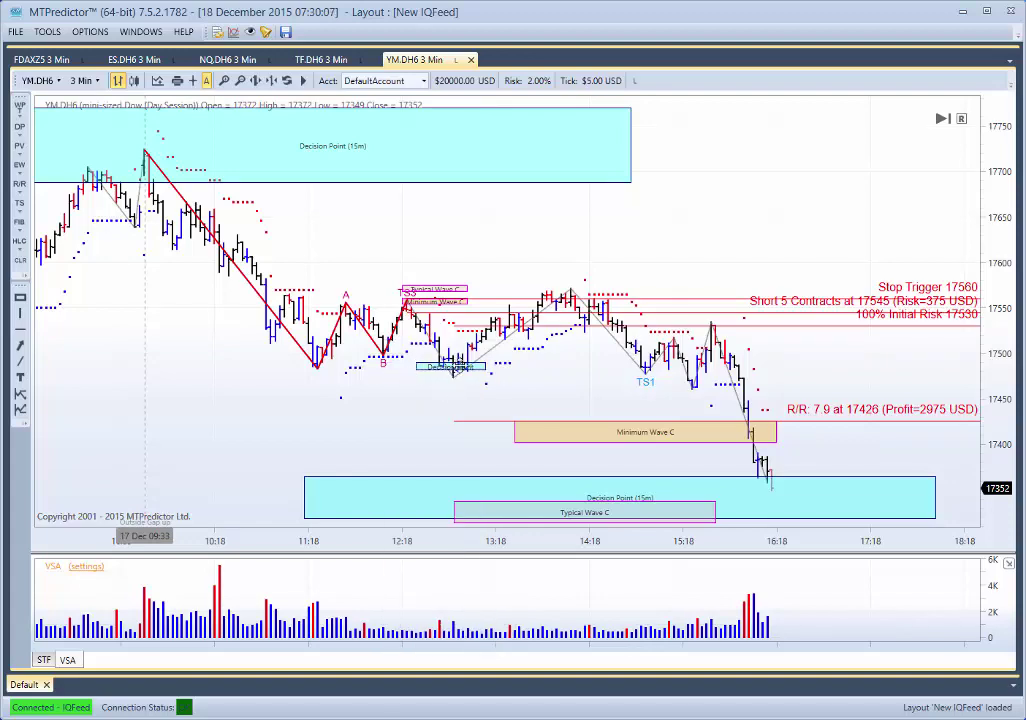
drag(488, 421, 496, 361)
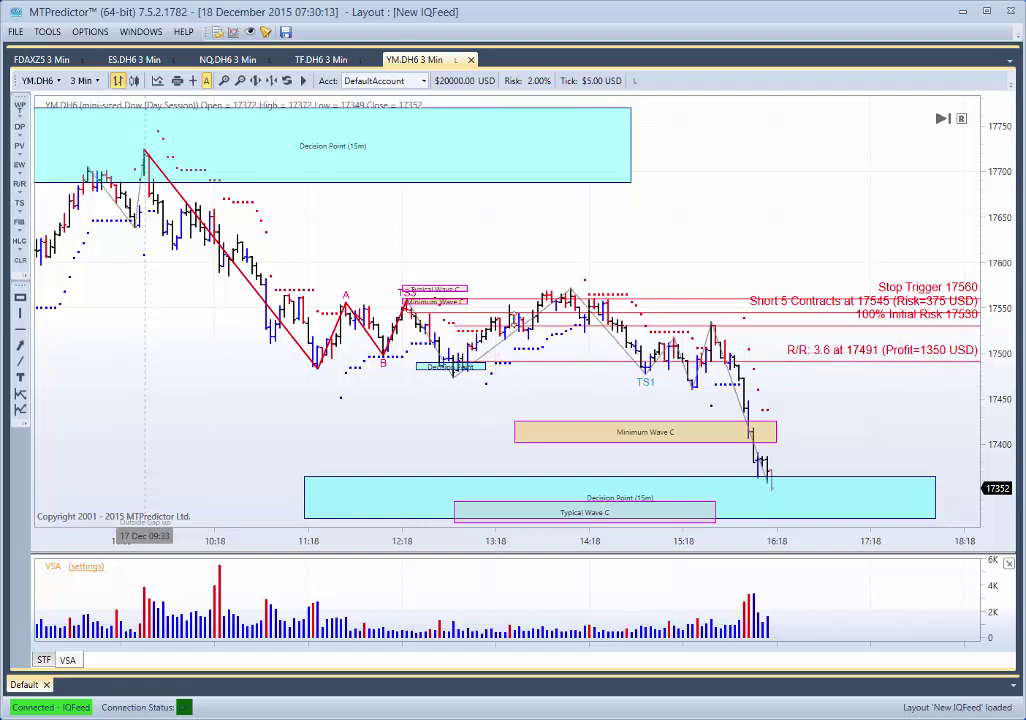
mouse_move(450, 366)
mouse_down()
mouse_move(474, 366)
mouse_move(442, 369)
mouse_up()
Switch to the NQ.DH6 chart, run Analysis on its TS3 bar, and add a Decision Point zone from the wave B low.
click(237, 61)
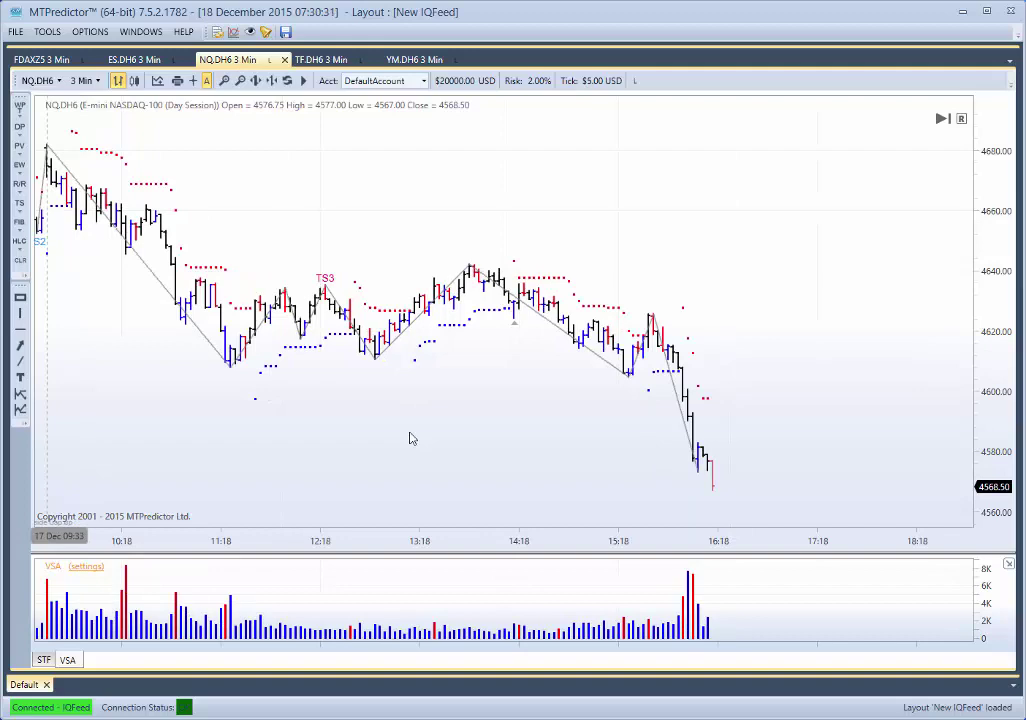
scroll(409, 438, down, 2)
right_click(333, 298)
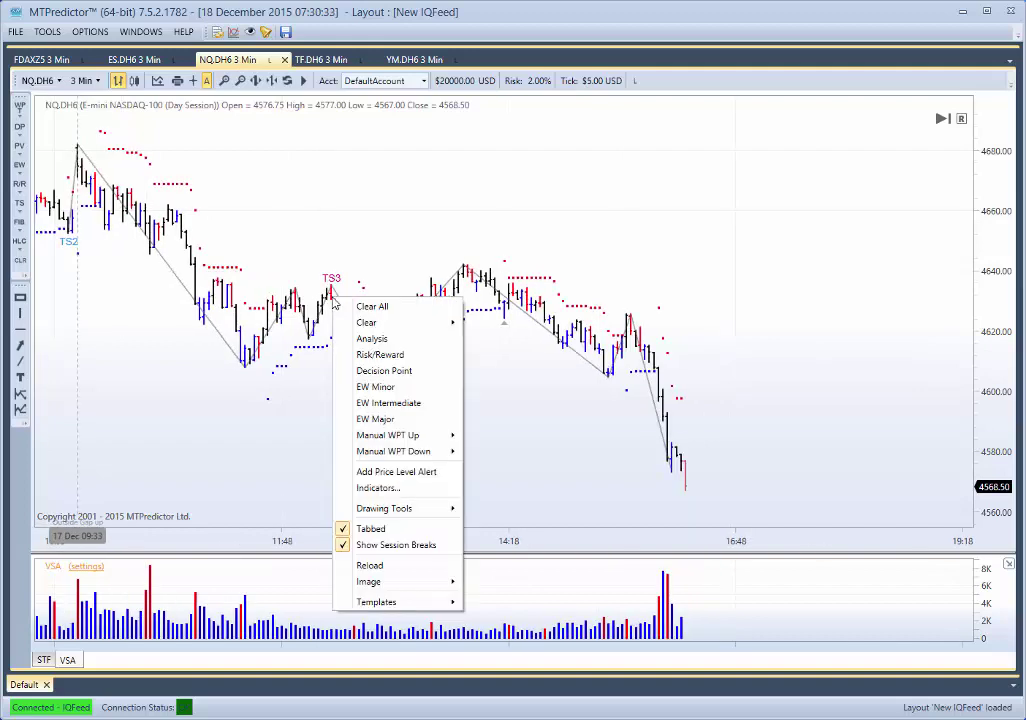
click(368, 340)
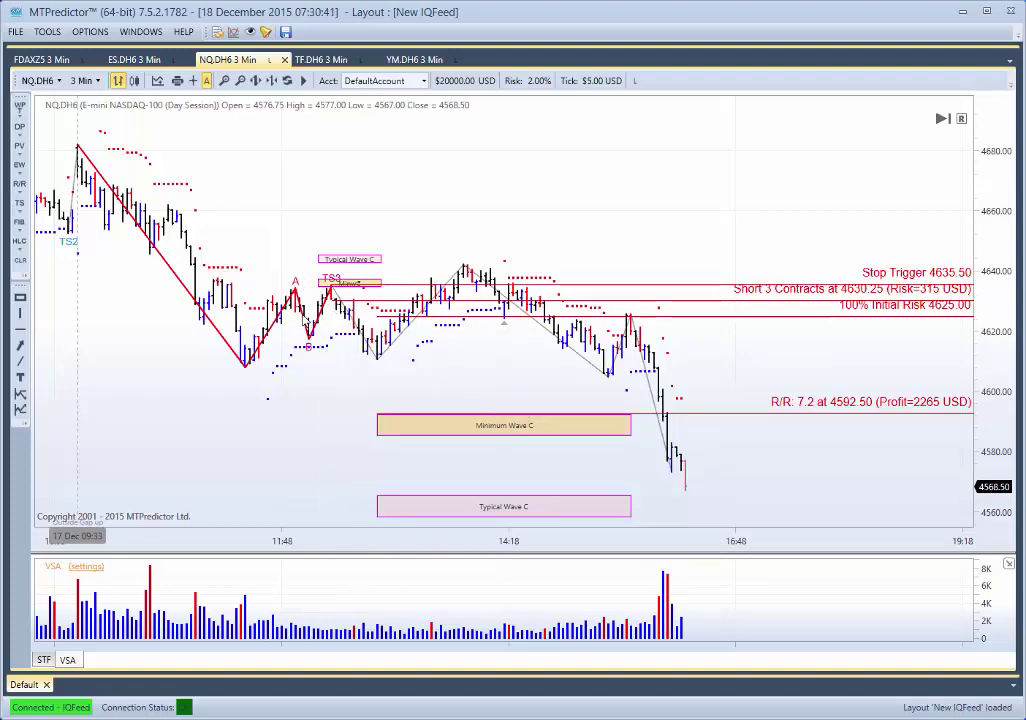
right_click(312, 330)
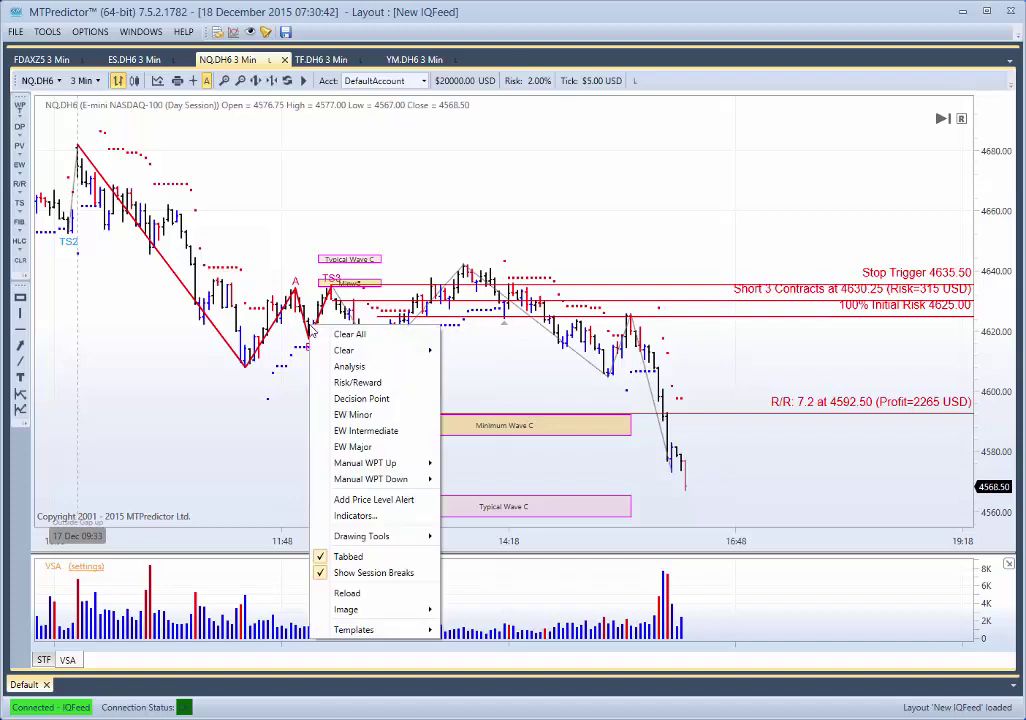
click(355, 398)
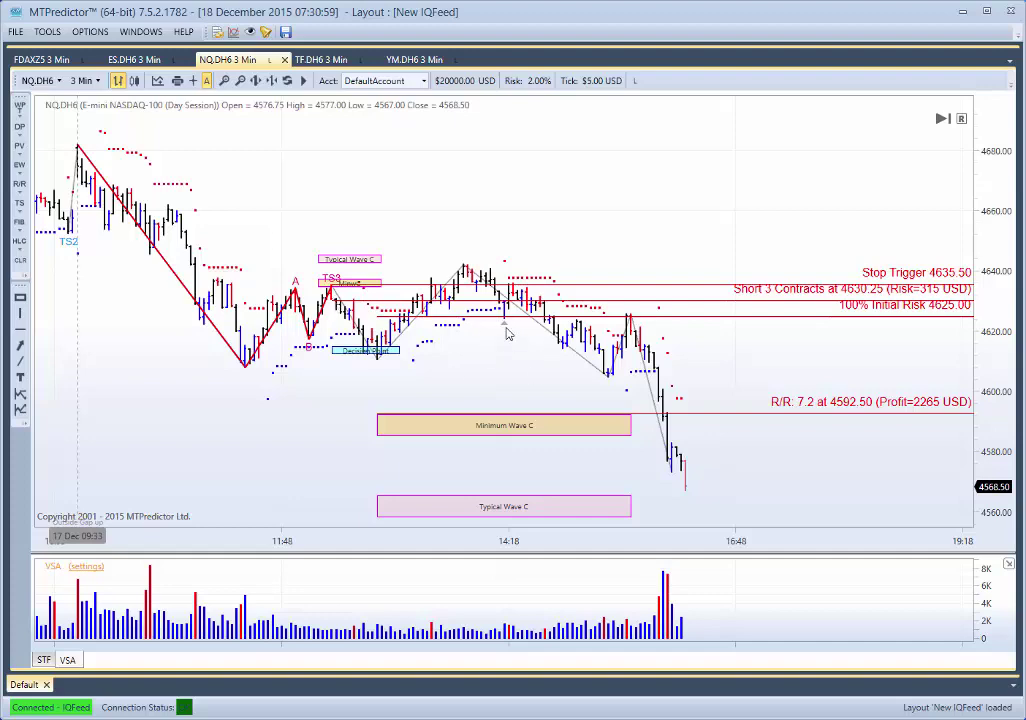
Clear the analysis from the NQ.DH6 chart and set its bar interval to 5 Min.
click(12, 209)
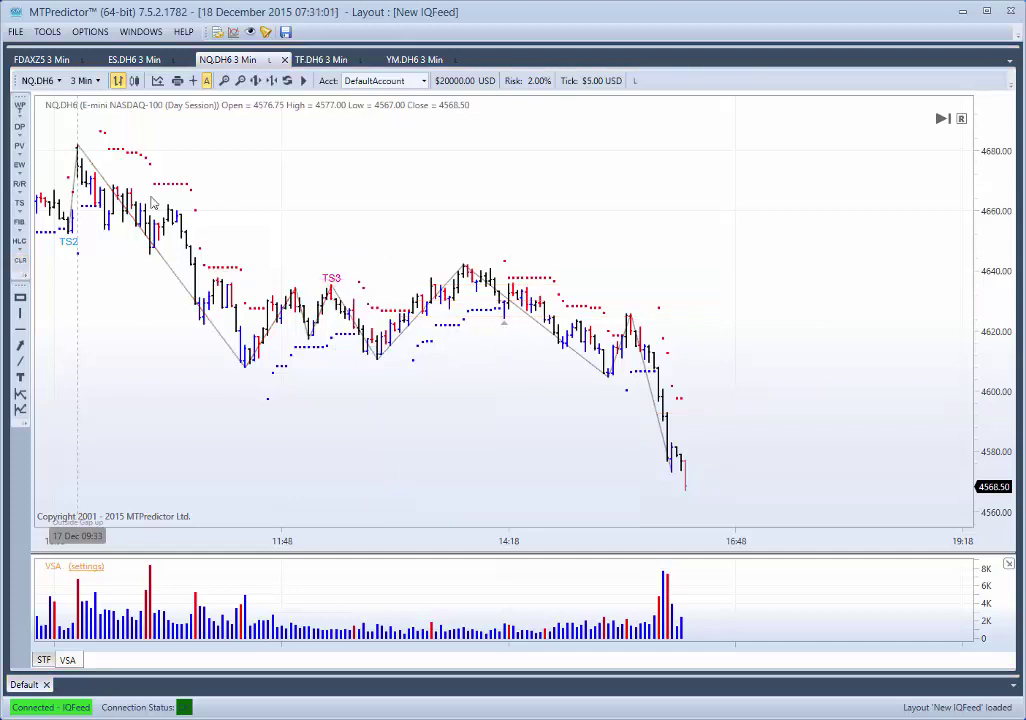
click(95, 82)
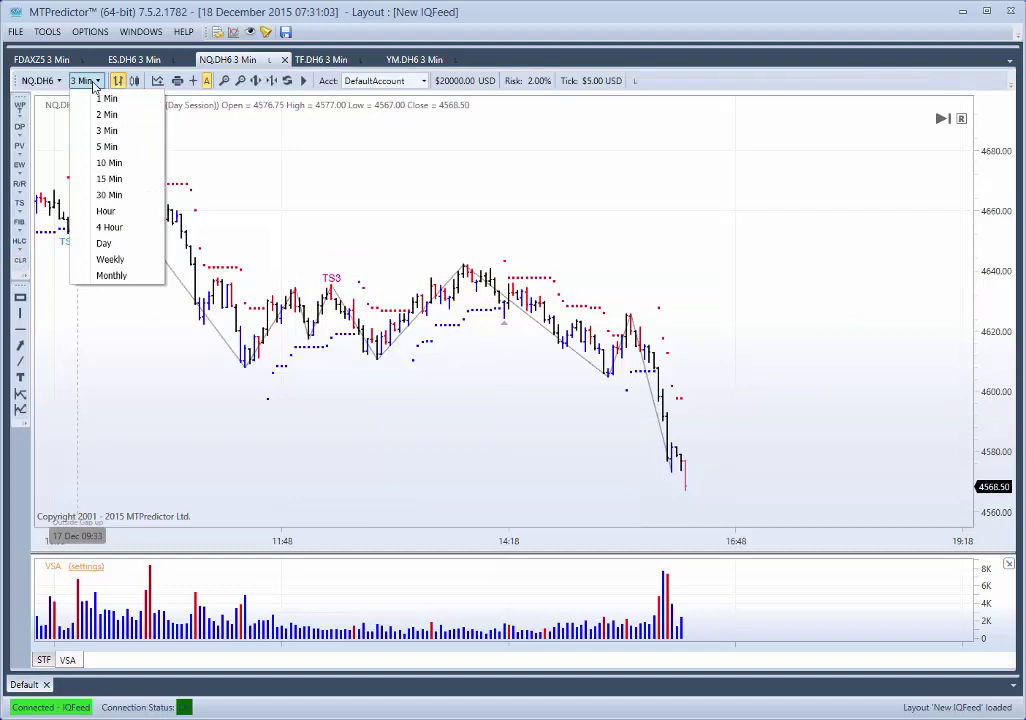
click(106, 147)
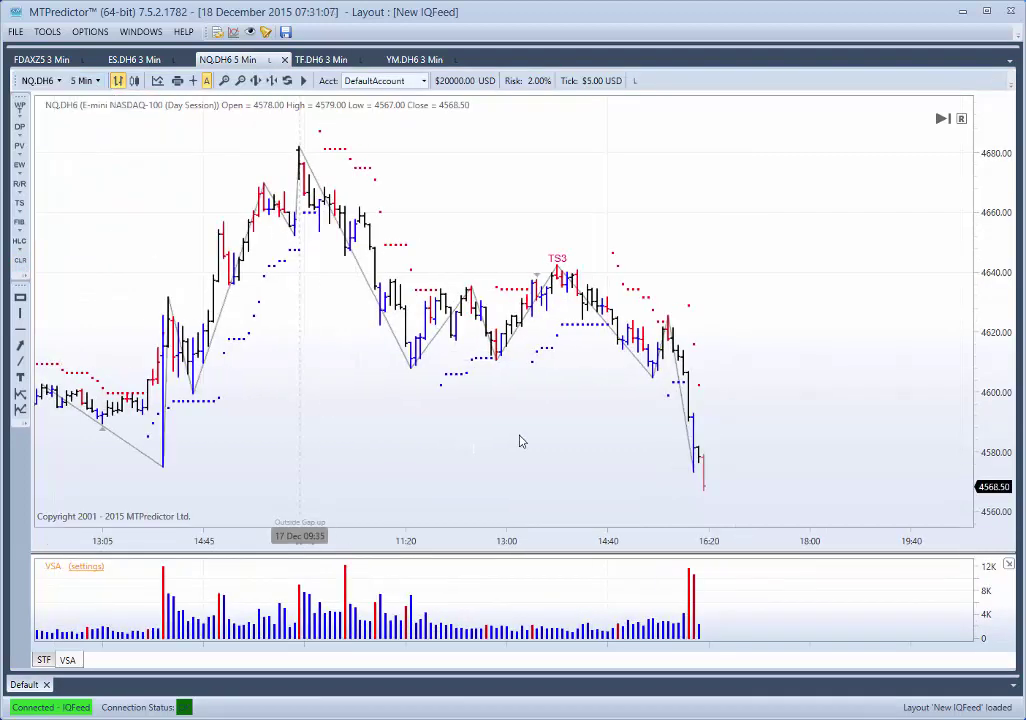
Run Analysis on the triangle-marked bar just before NQ.DH6's TS3 high, and clear it after review.
scroll(520, 442, up, 2)
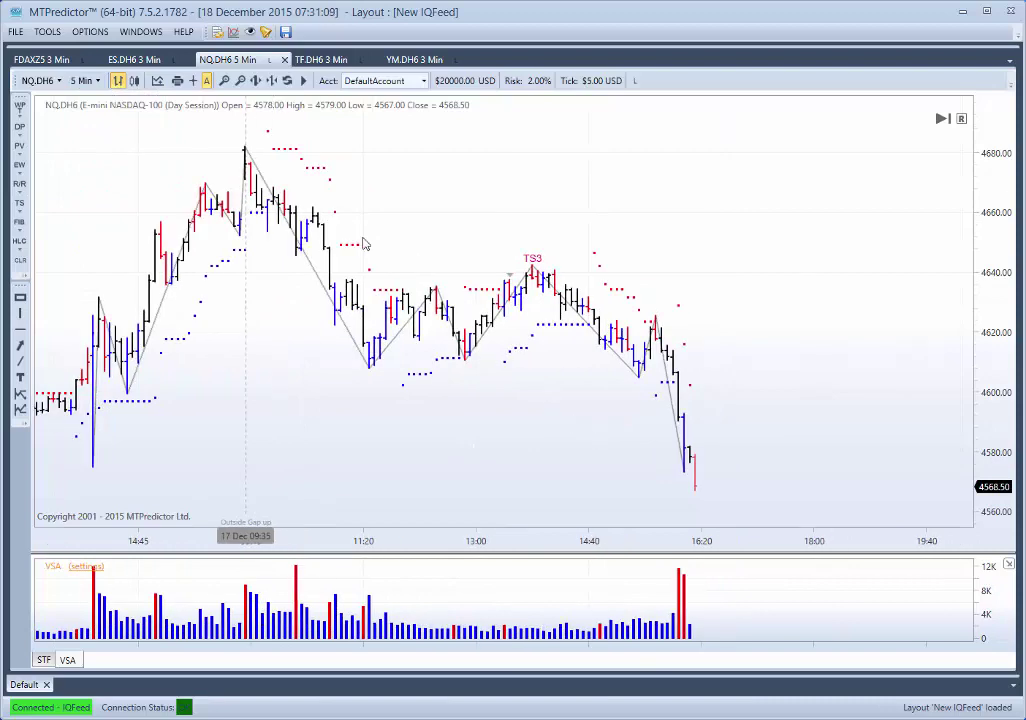
right_click(513, 288)
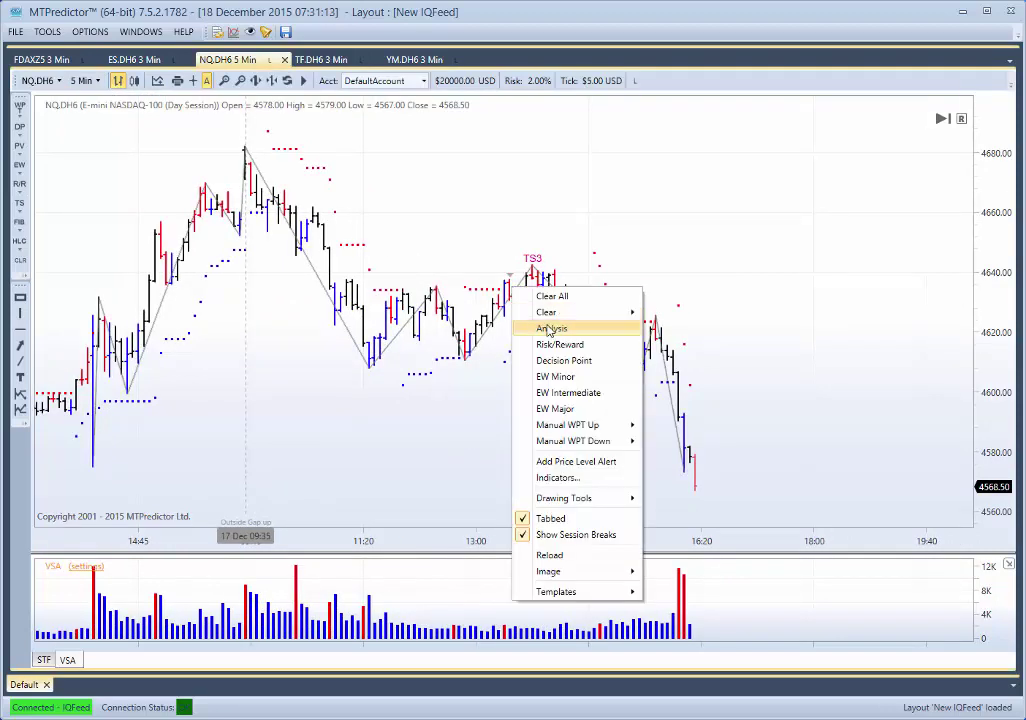
click(551, 328)
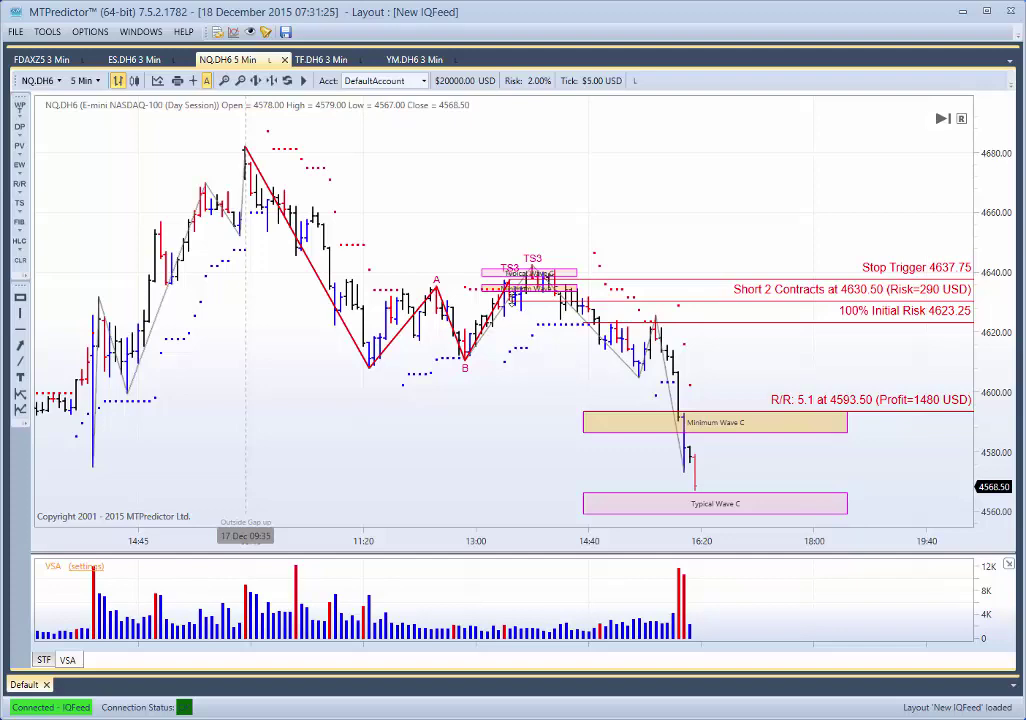
click(20, 263)
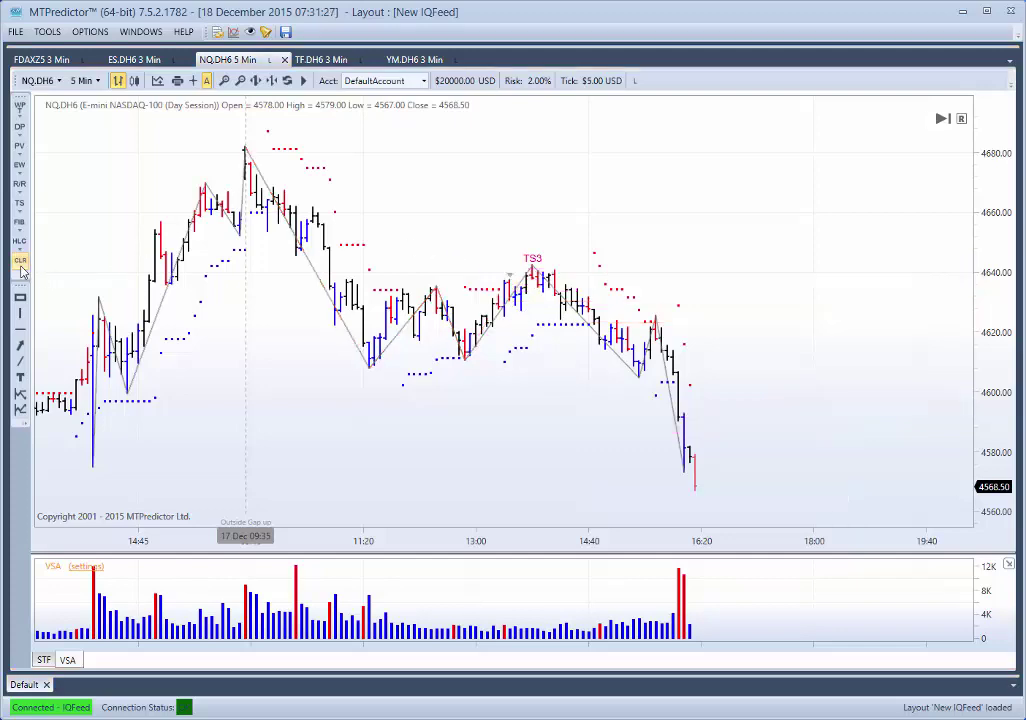
Run Analysis on the TS3 bar of the 5-minute NQ.DH6 chart.
right_click(535, 285)
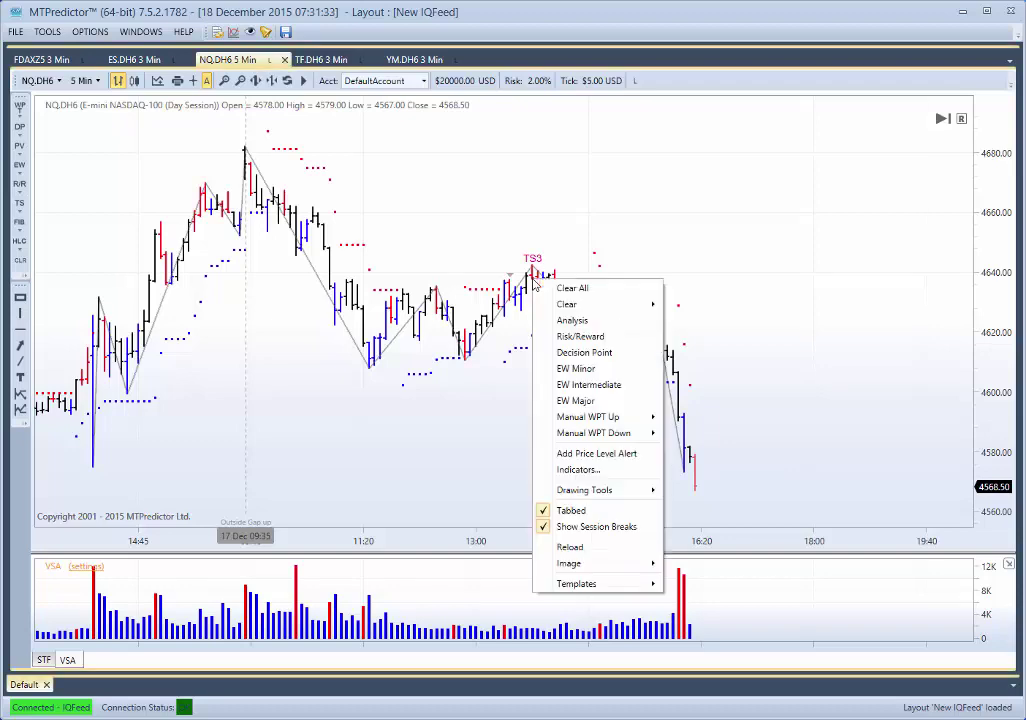
click(579, 337)
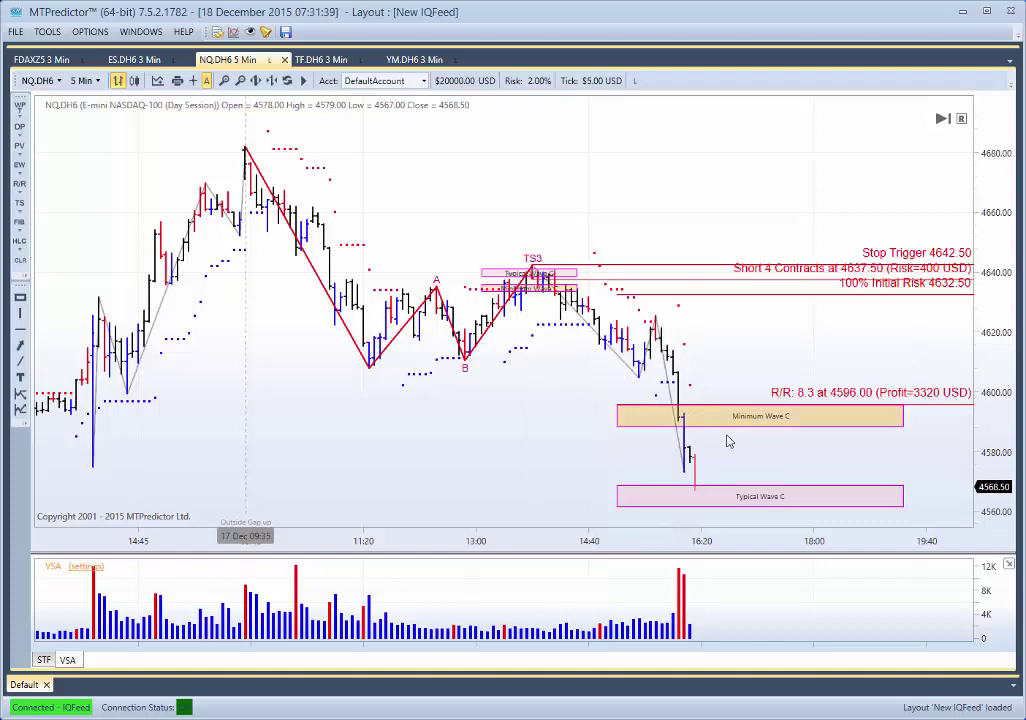
drag(492, 447, 424, 457)
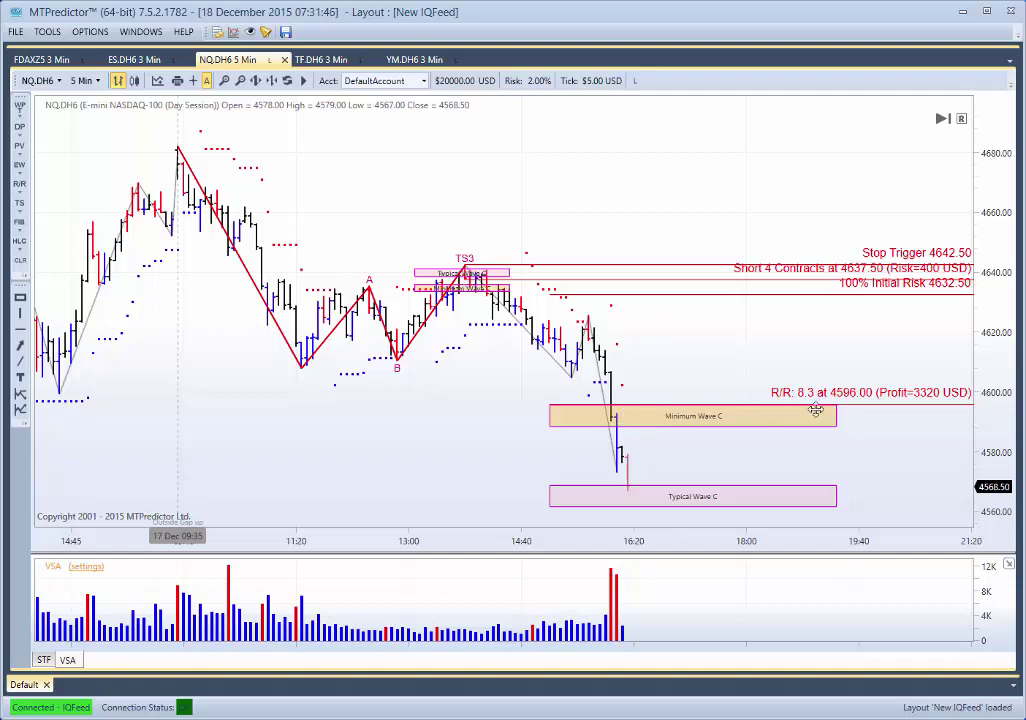
Show the STF indicator, try the risk/reward target at Typical Wave C (4568.75), and return it to Minimum Wave C at 4596.00.
click(43, 660)
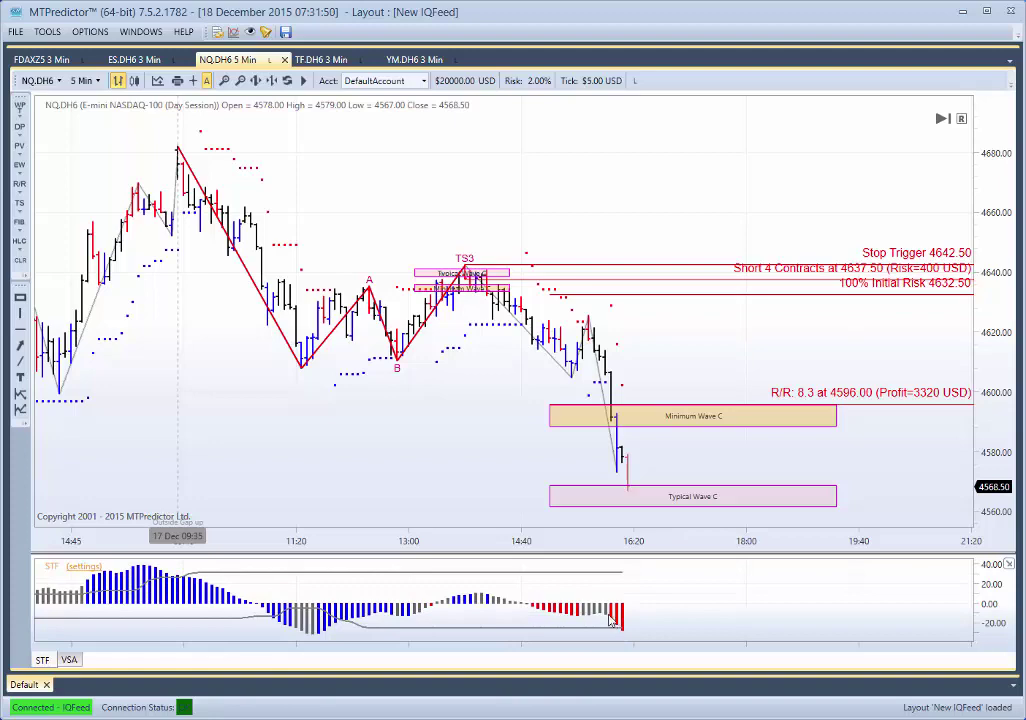
drag(858, 404, 861, 486)
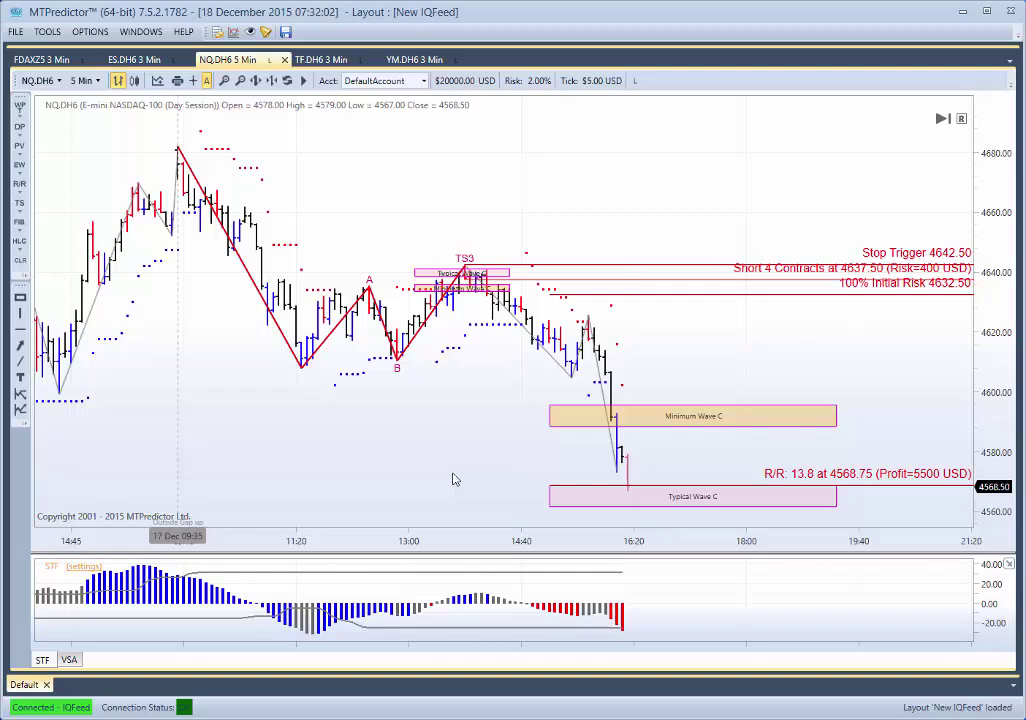
drag(856, 481, 841, 398)
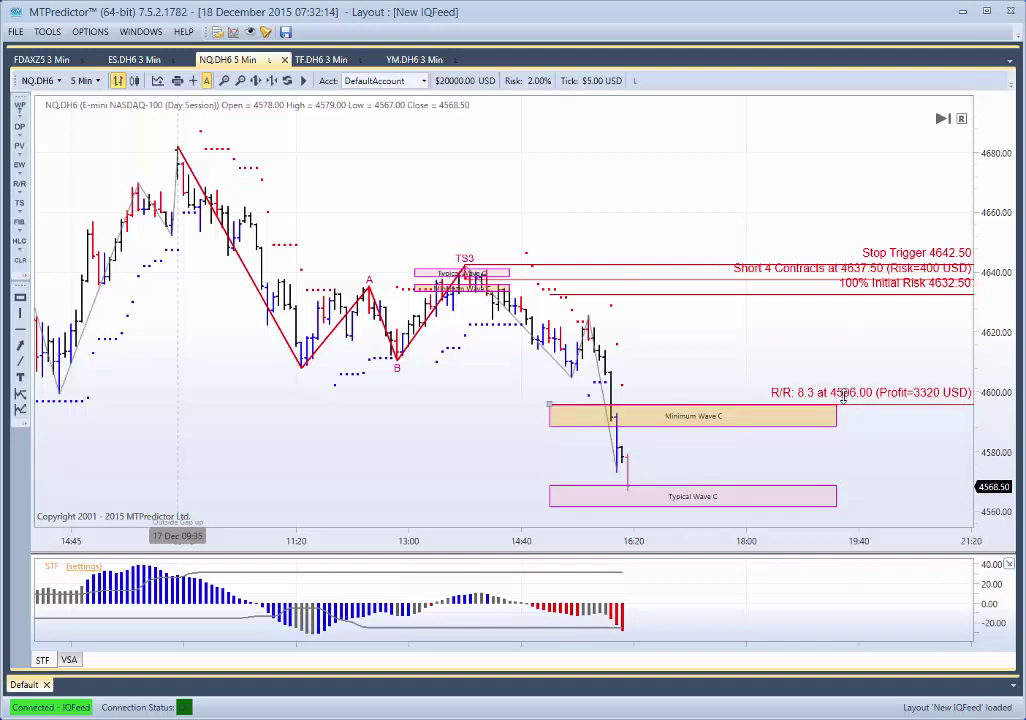
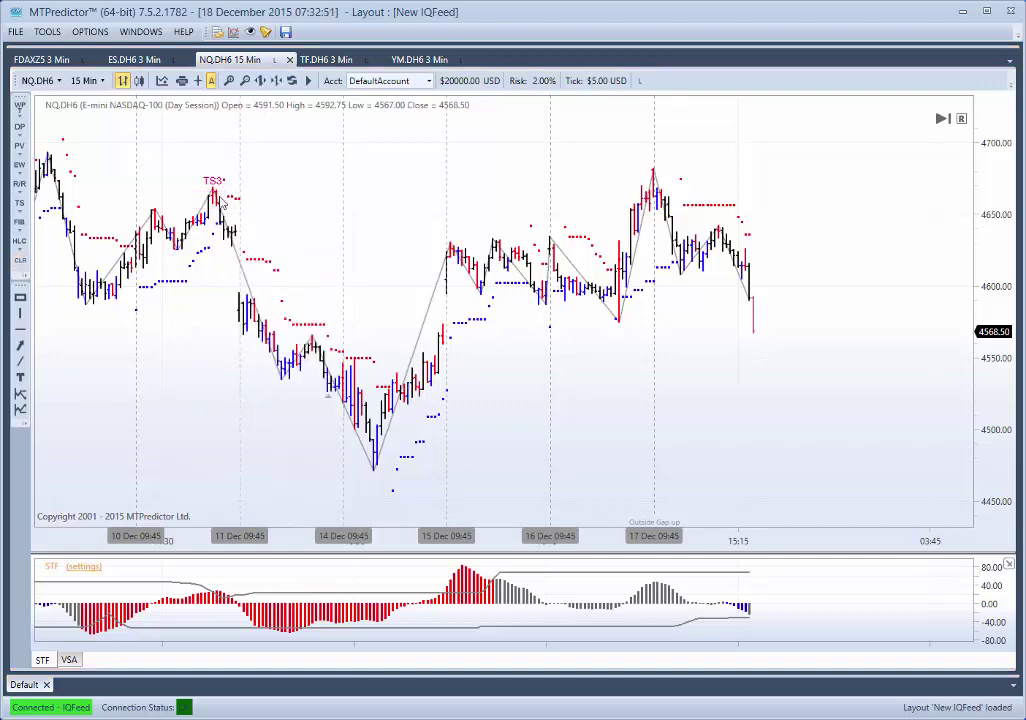
On the 15-minute NQ.DH6 chart, add a Decision Point zone from the TS3 high and a horizontal price line at 4668.50.
right_click(214, 196)
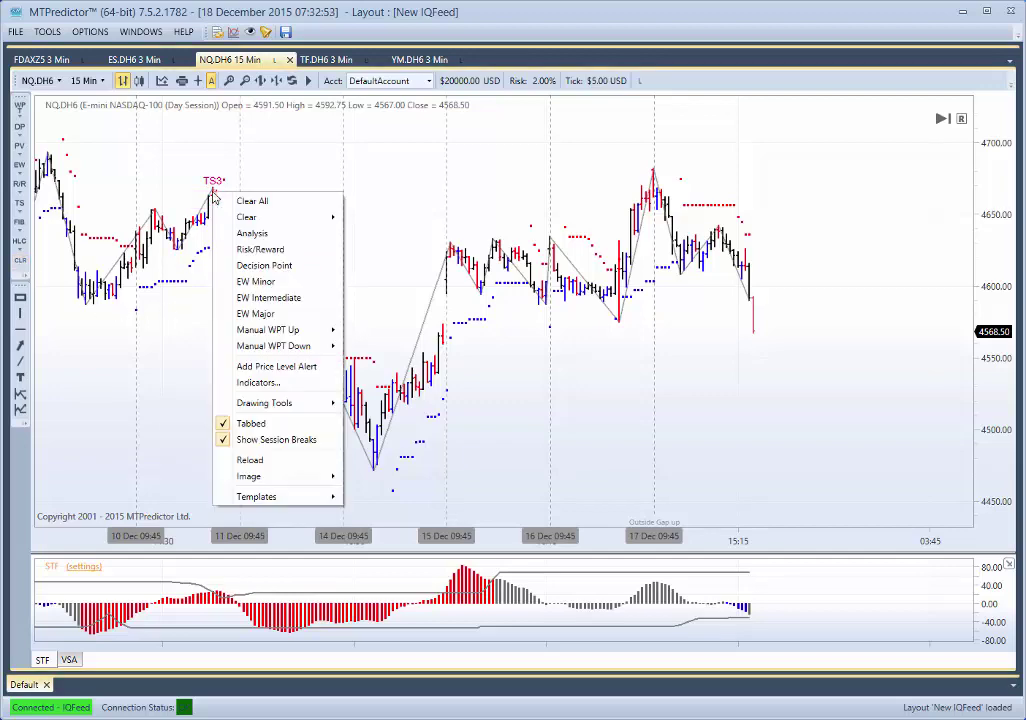
click(255, 266)
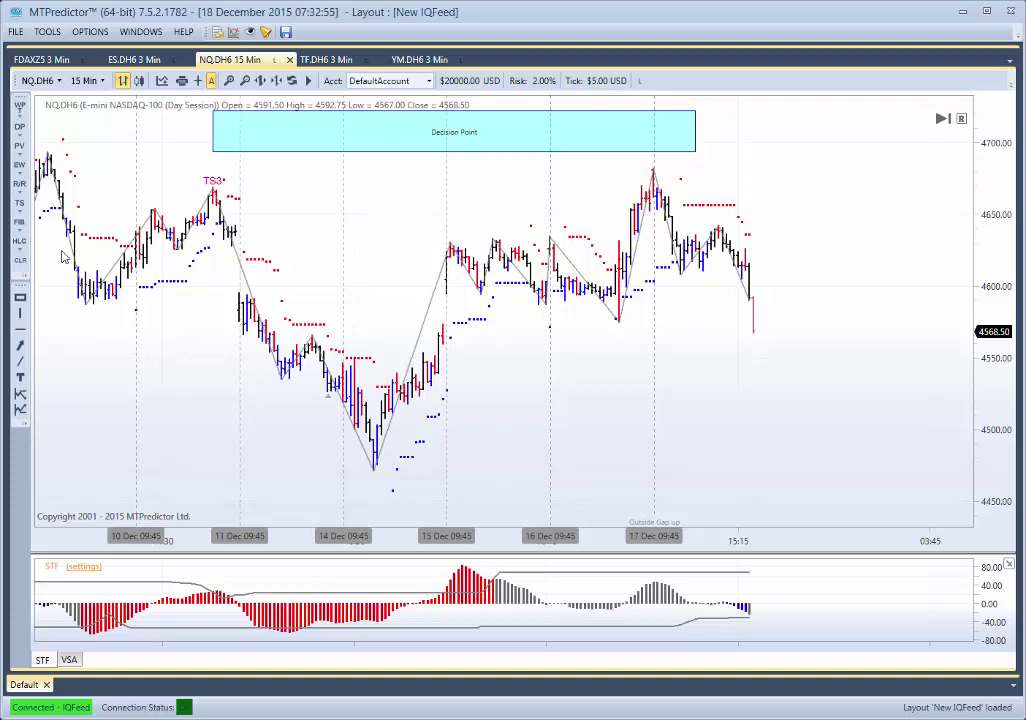
click(214, 190)
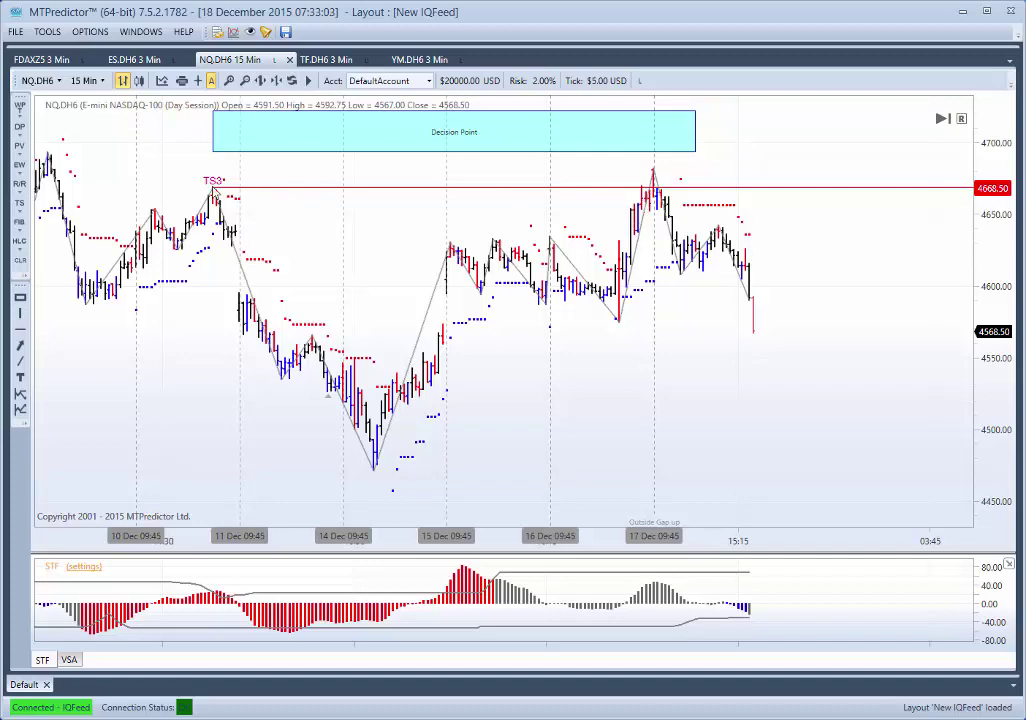
Compare the 17 Dec highs with the upper Decision Point zones on the ES.DH6 and YM.DH6 charts, and return to NQ.DH6.
click(111, 60)
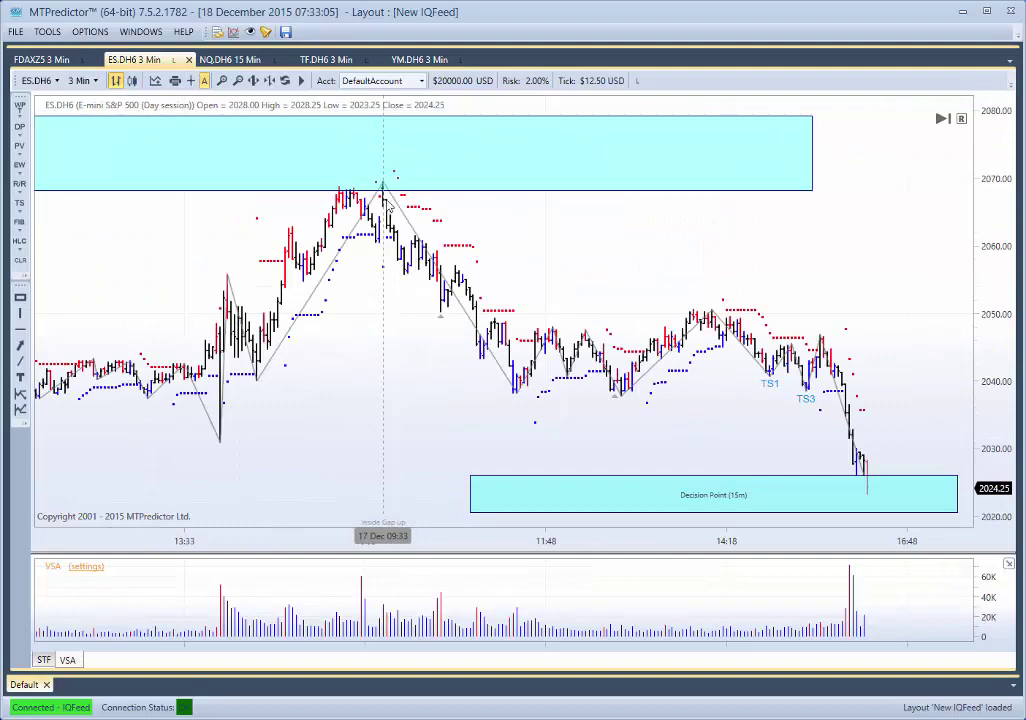
click(408, 60)
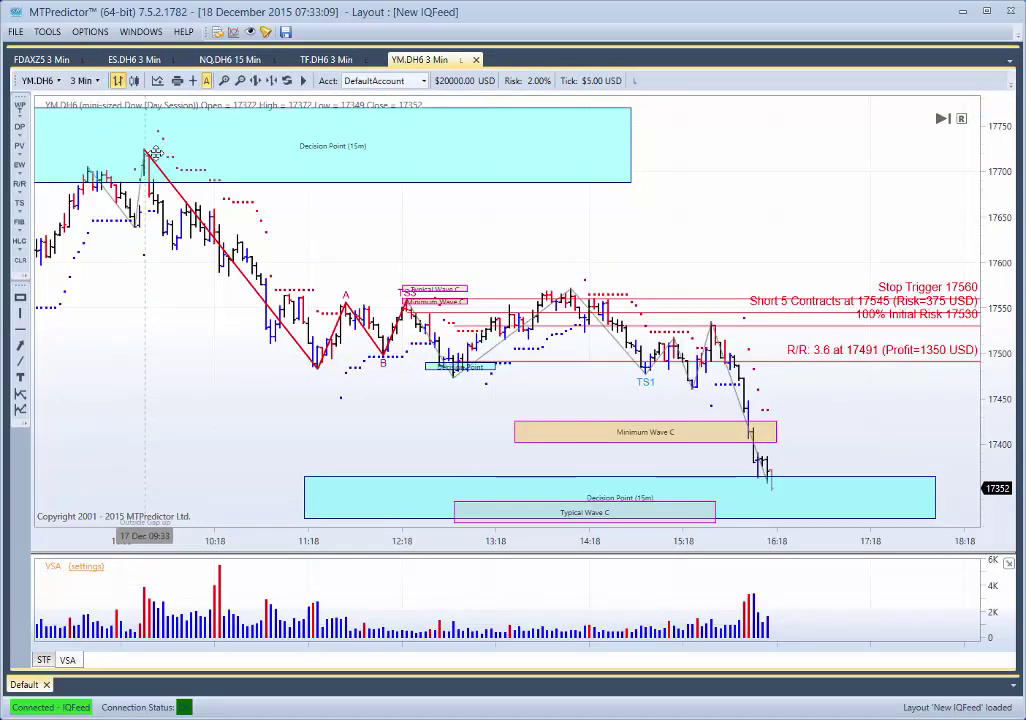
click(215, 60)
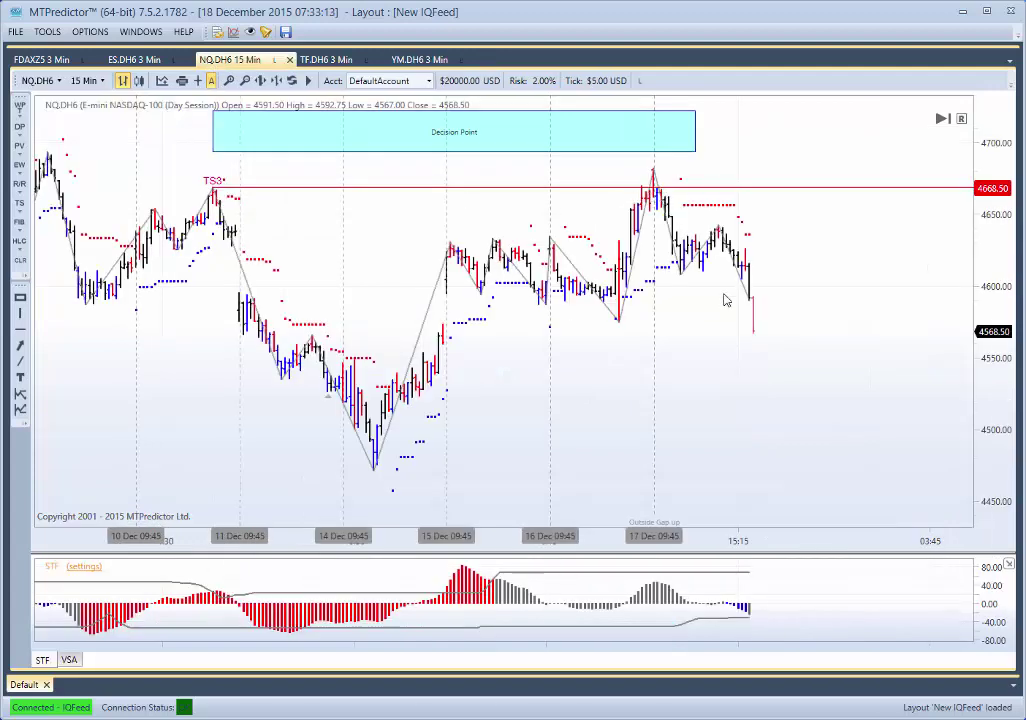
Add a Decision Point zone from NQ.DH6's 16 Dec swing low and move it beneath the latest bar.
scroll(749, 366, up, 2)
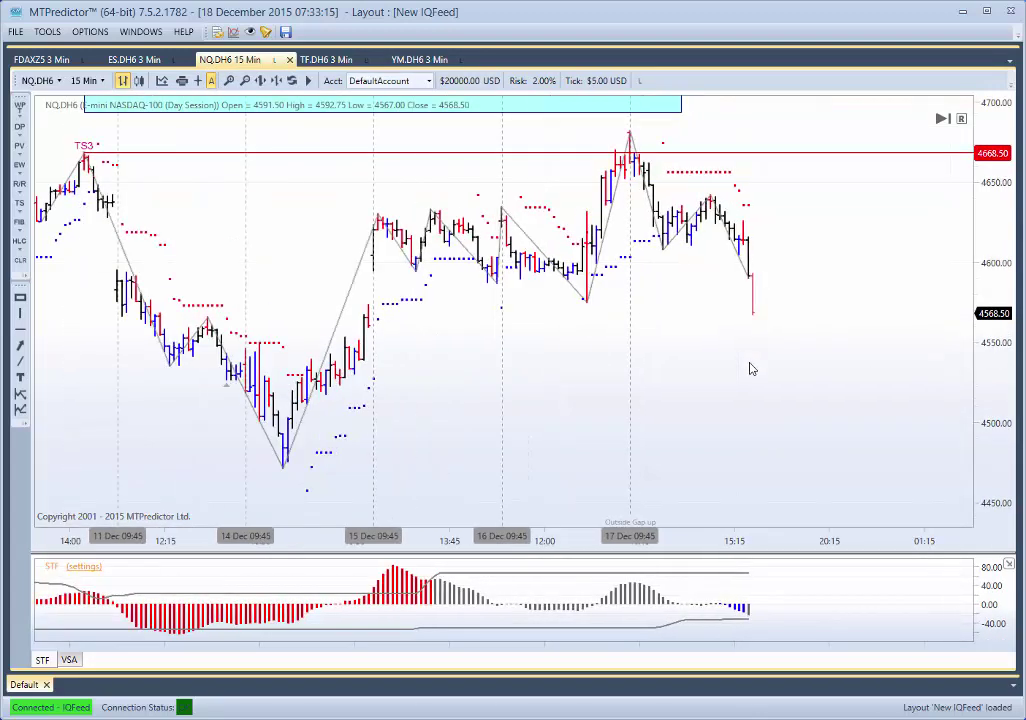
right_click(589, 310)
click(618, 376)
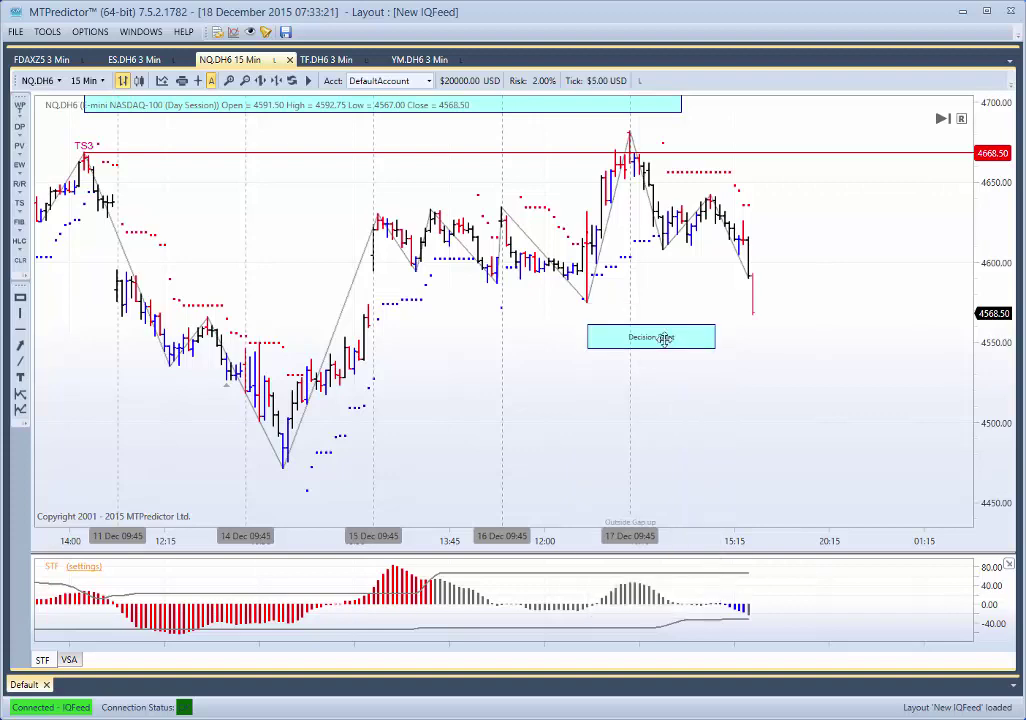
drag(728, 328, 838, 328)
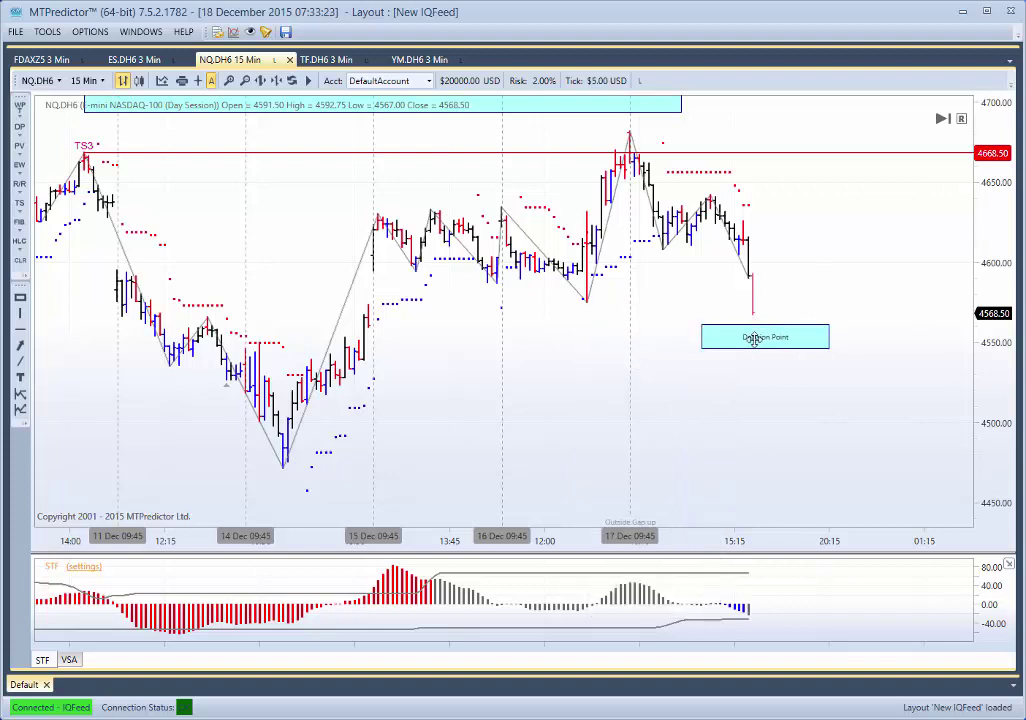
View the NQ.DH6 chart at 3 minutes, and set its timeframe to 5 minutes.
click(87, 80)
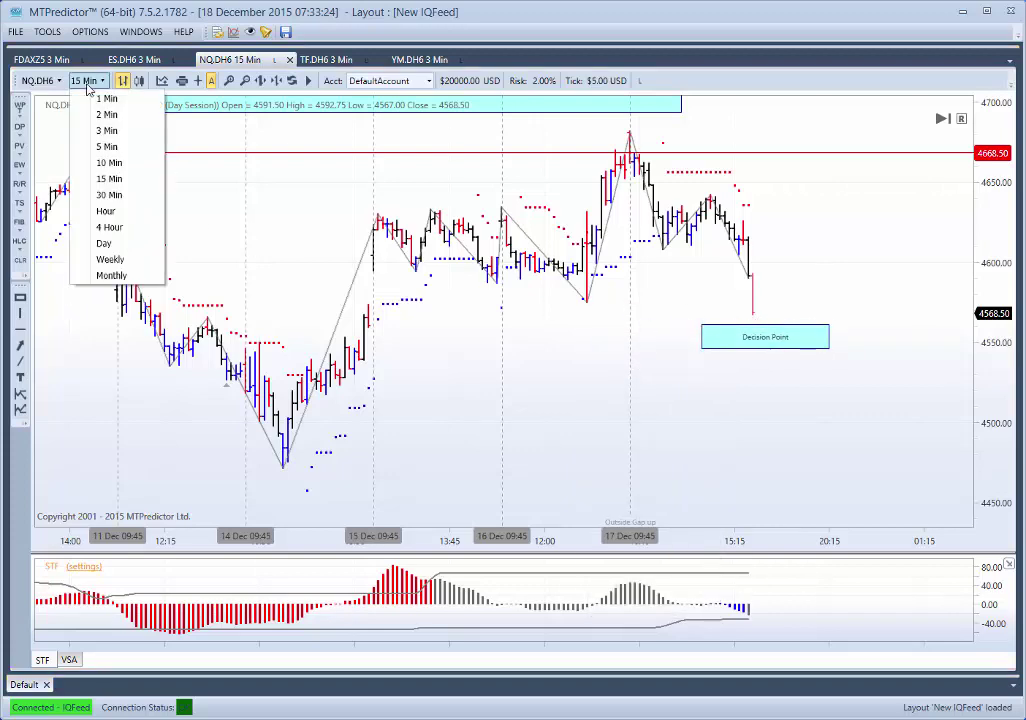
click(108, 131)
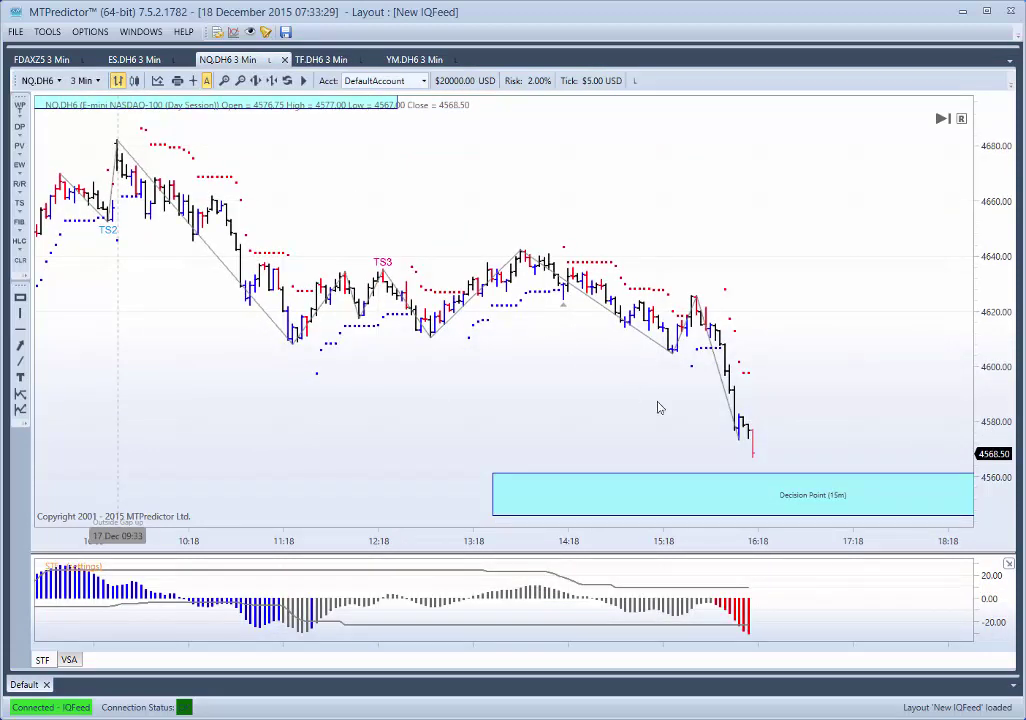
click(99, 84)
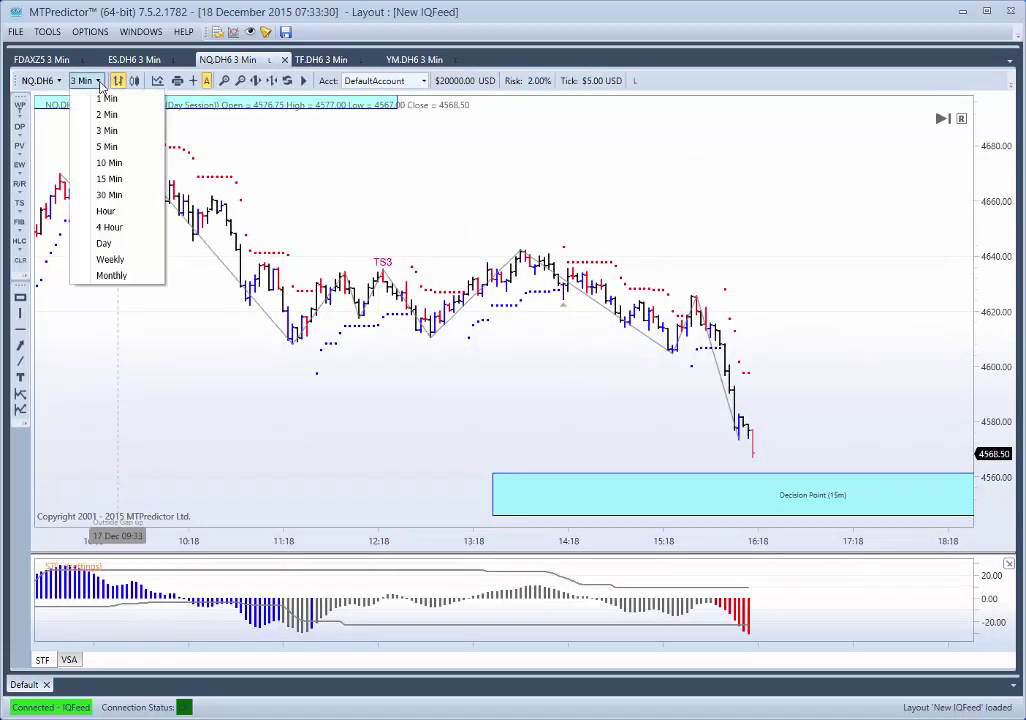
click(110, 147)
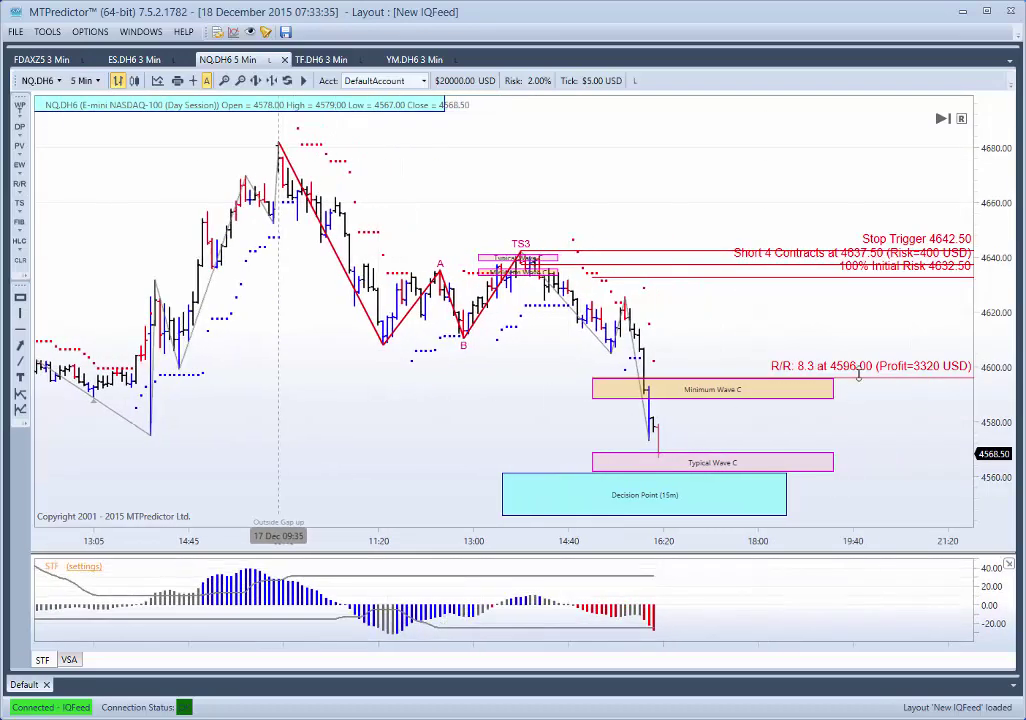
Try NQ.DH6's risk/reward target at Typical Wave C (4569.25), and move it back to Minimum Wave C at 4596.25.
drag(858, 374, 866, 450)
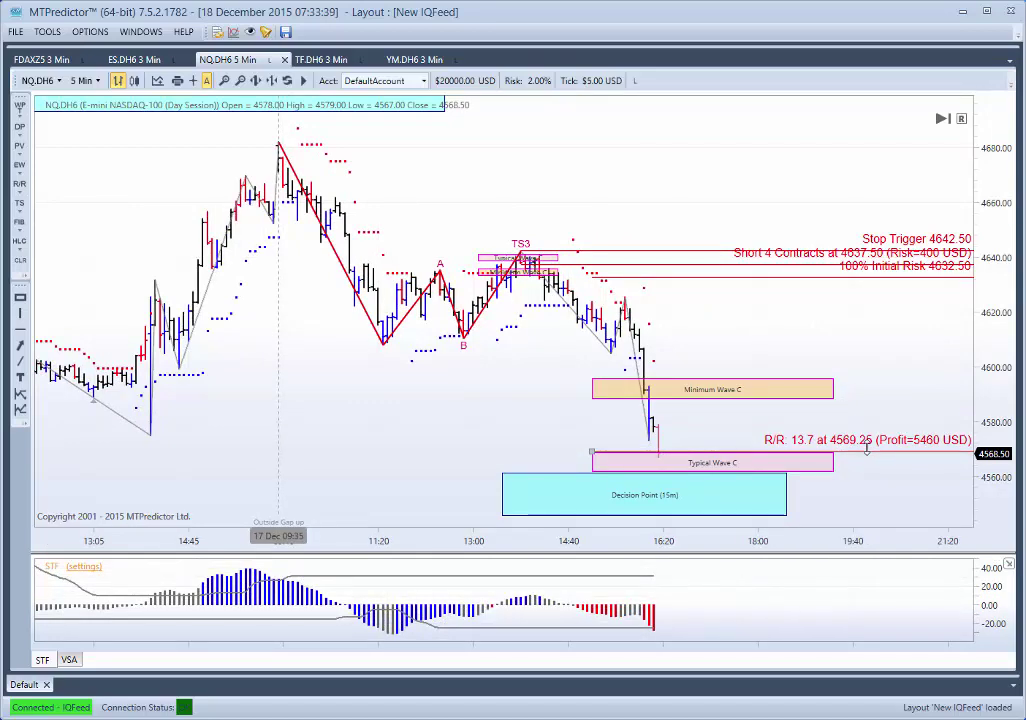
drag(866, 452, 876, 370)
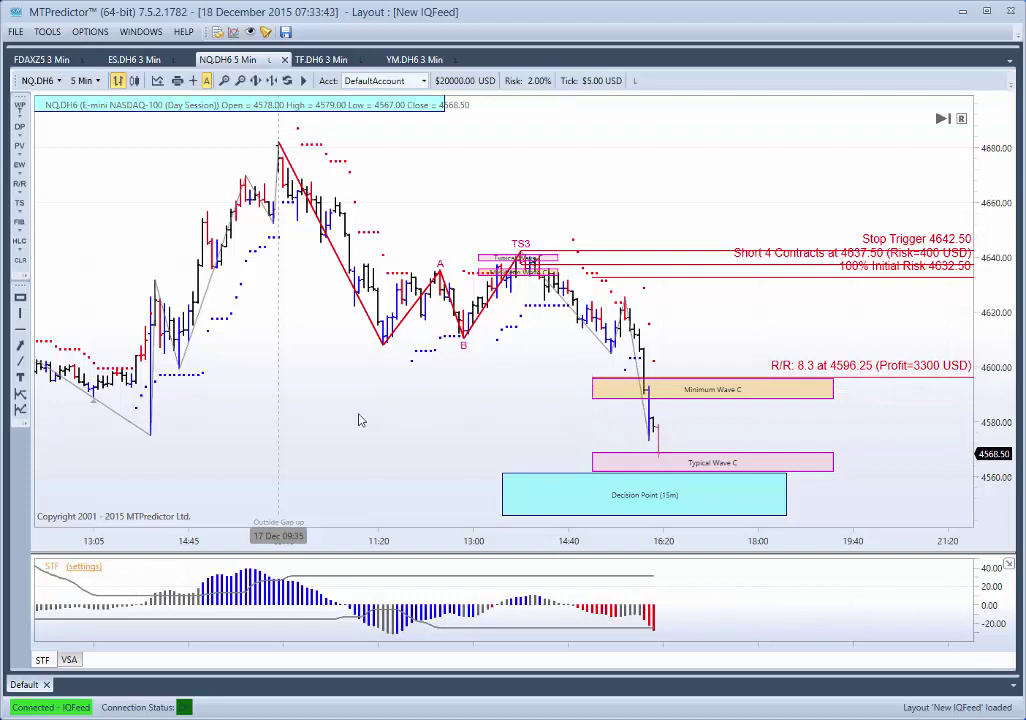
scroll(350, 417, up, 1)
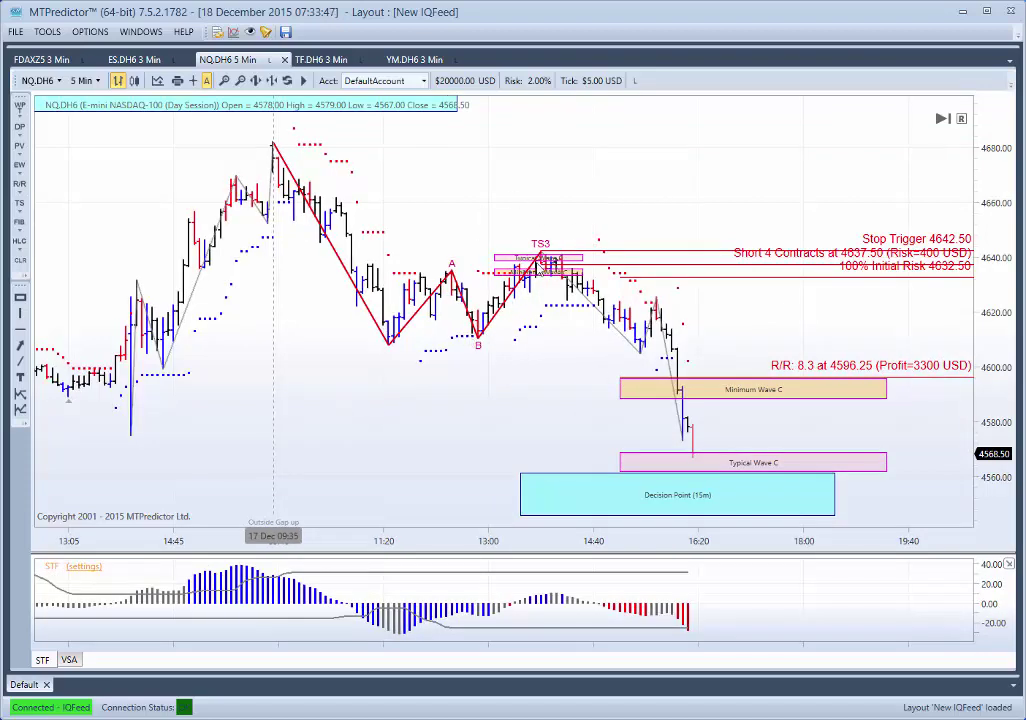
Switch to the ES.DH6 chart and set its timeframe to 15 minutes.
click(137, 61)
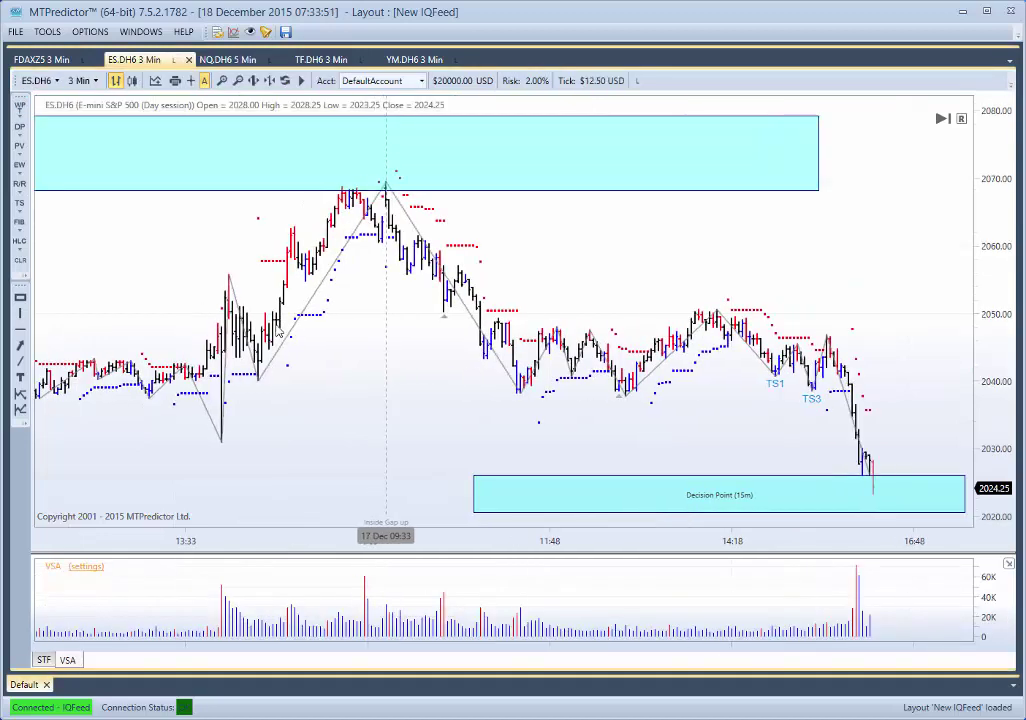
click(95, 81)
click(114, 176)
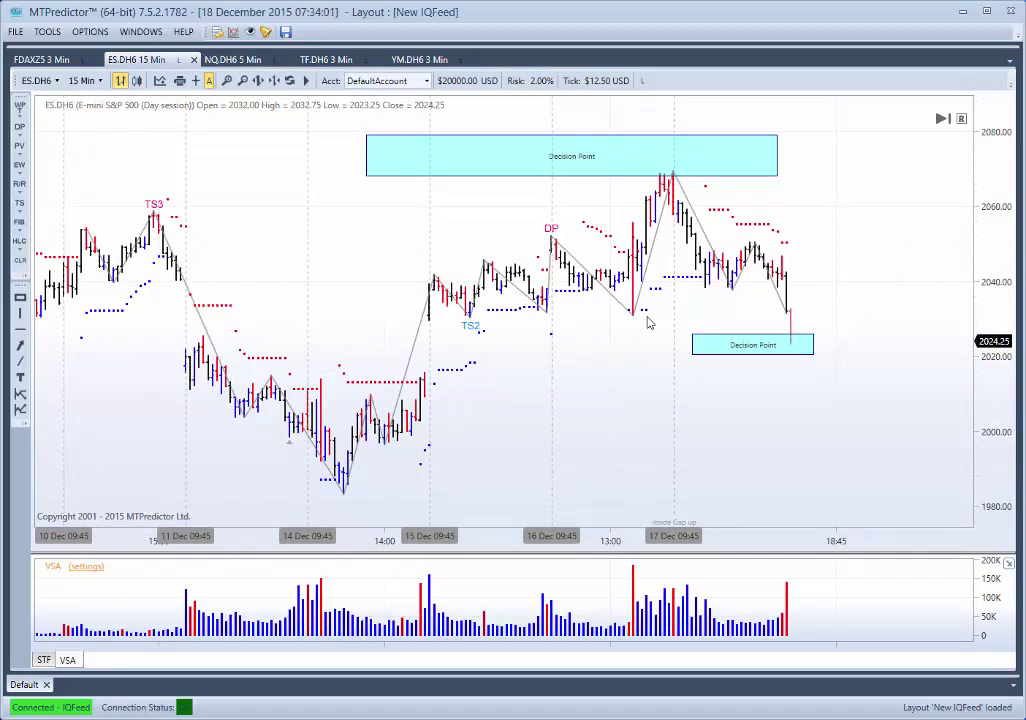
Shift the upper and lower Decision Point zones on the 15-minute ES.DH6 chart forward in time, keeping their price levels.
scroll(615, 430, up, 1)
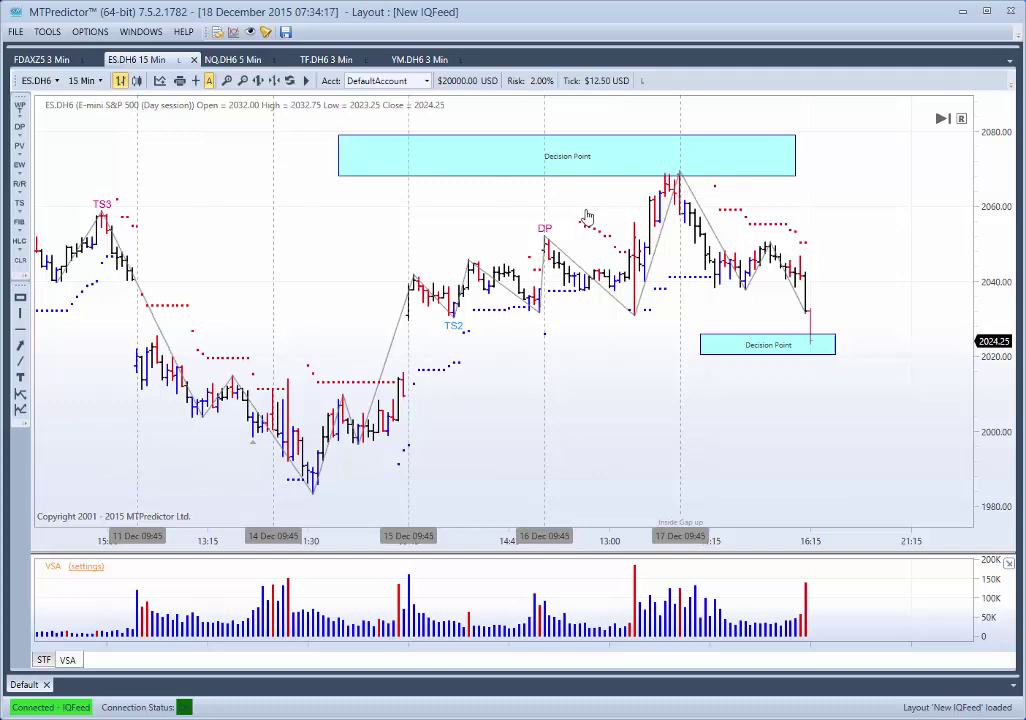
scroll(478, 176, up, 2)
drag(629, 176, 670, 176)
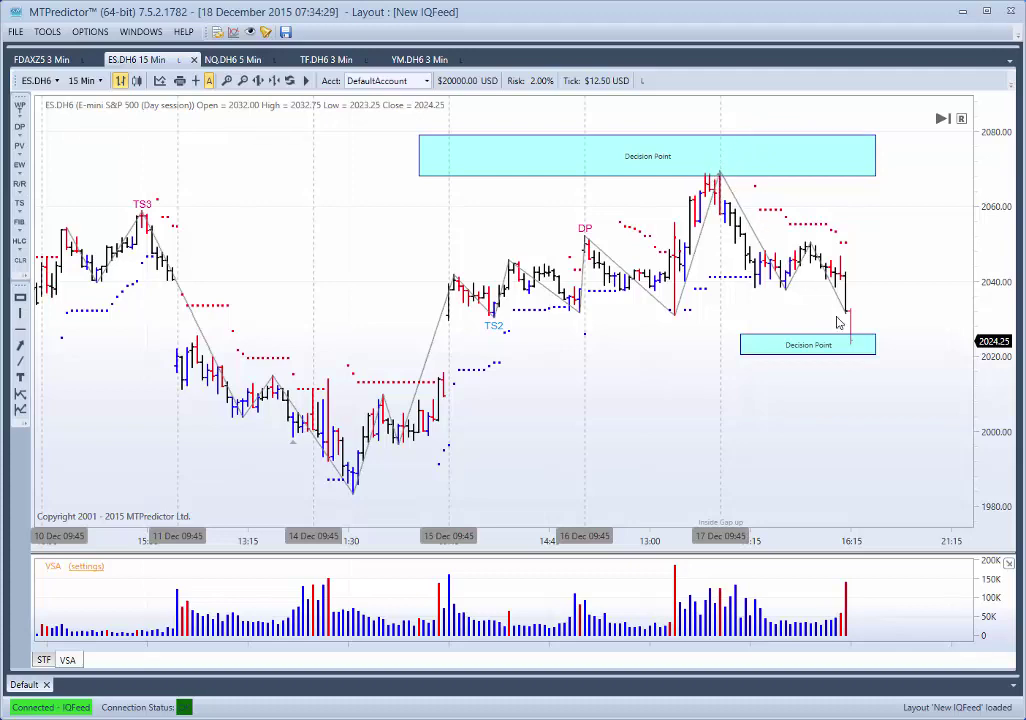
drag(774, 346, 795, 346)
scroll(783, 380, right, 1)
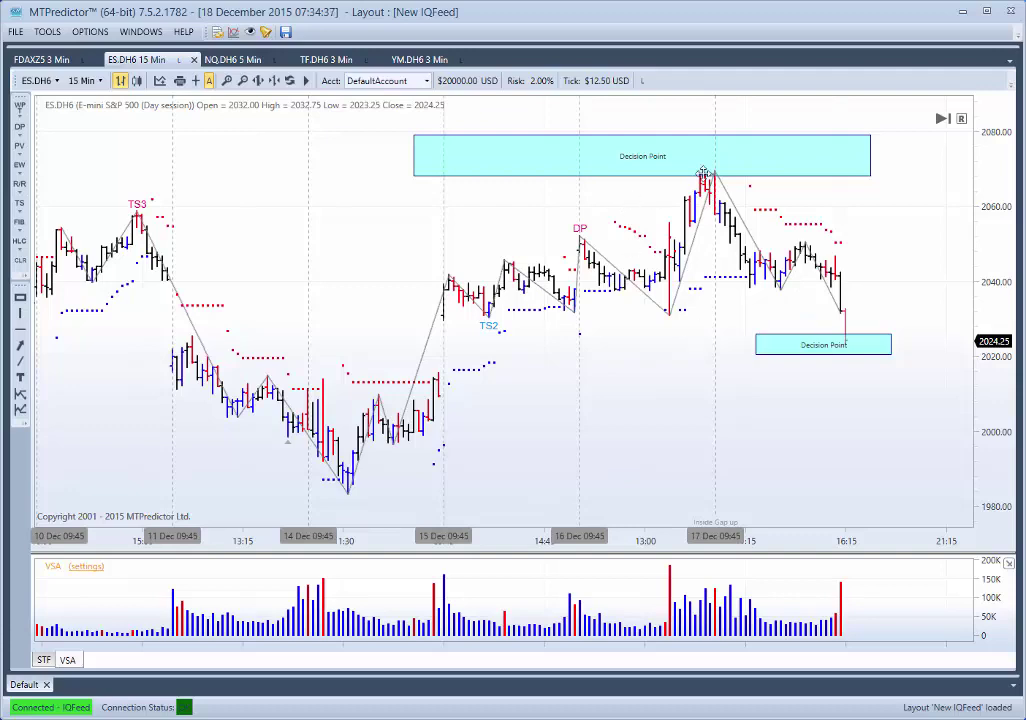
Move ES.DH6's upper Decision Point zone further forward in time so it starts just after the 15 Dec 09:45 session line.
drag(699, 141, 722, 174)
click(648, 401)
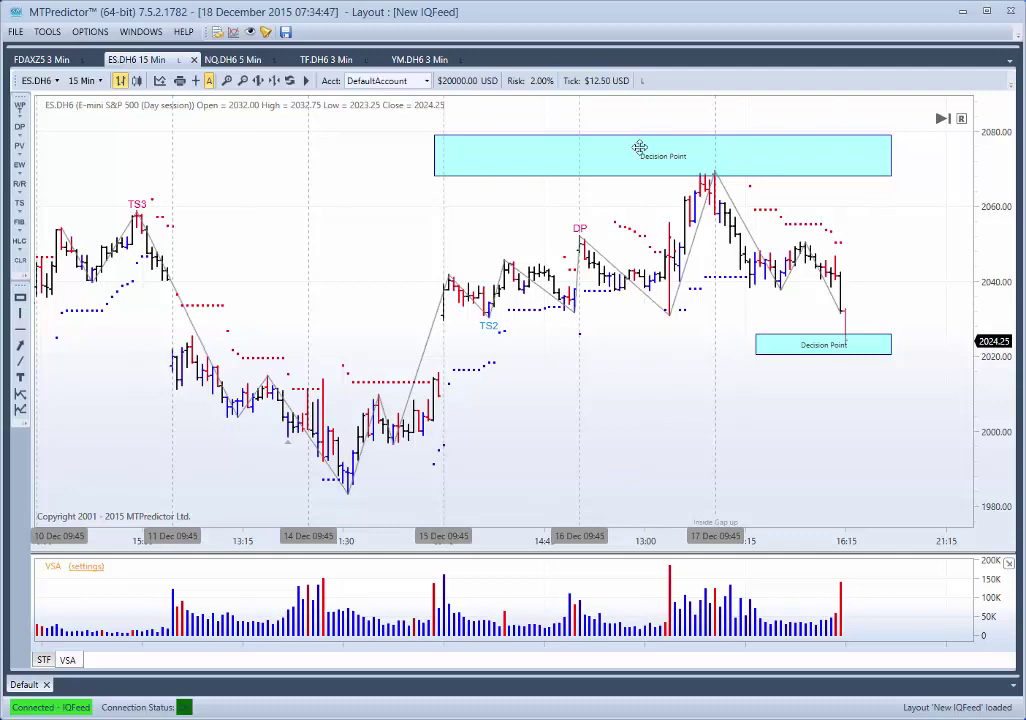
drag(619, 167, 624, 168)
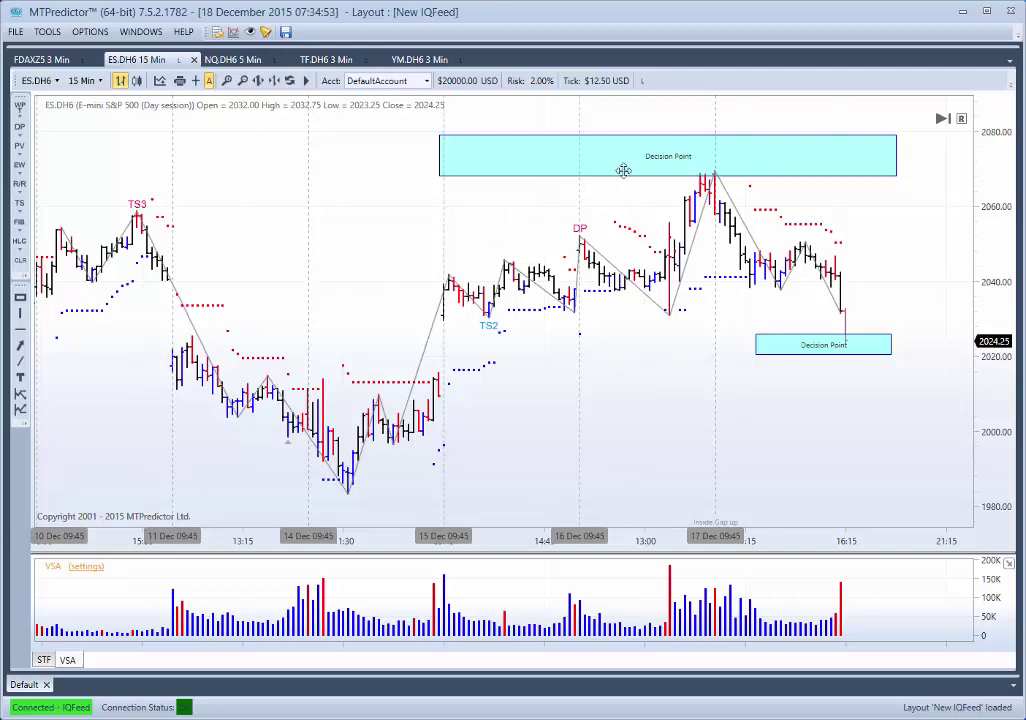
mouse_move(623, 167)
mouse_down()
mouse_move(653, 169)
mouse_move(633, 167)
mouse_up()
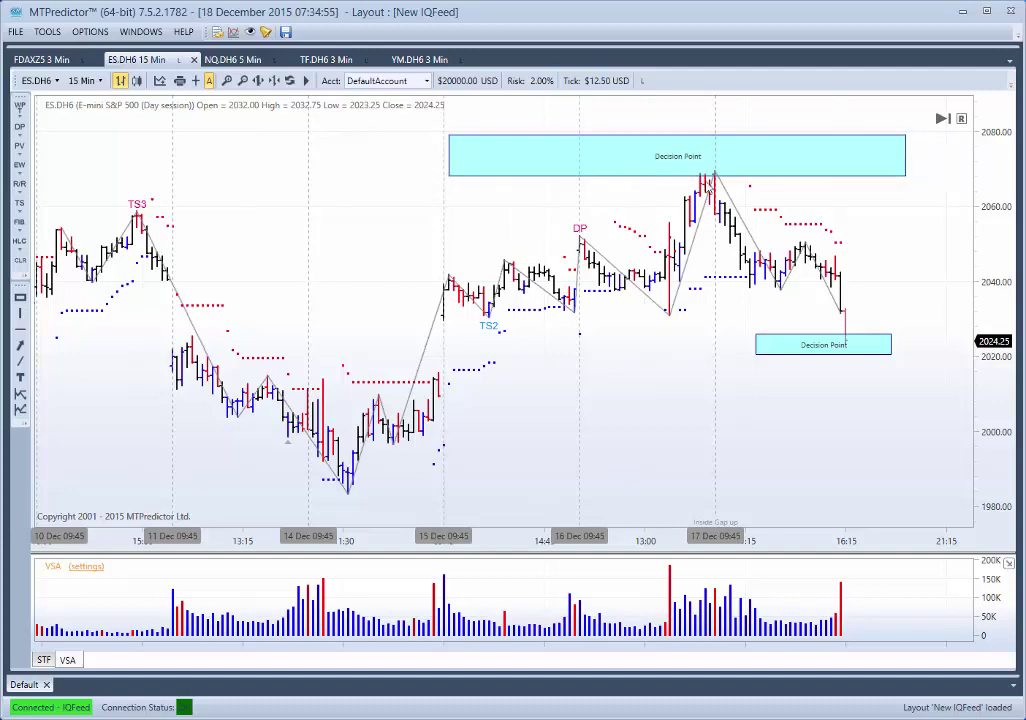